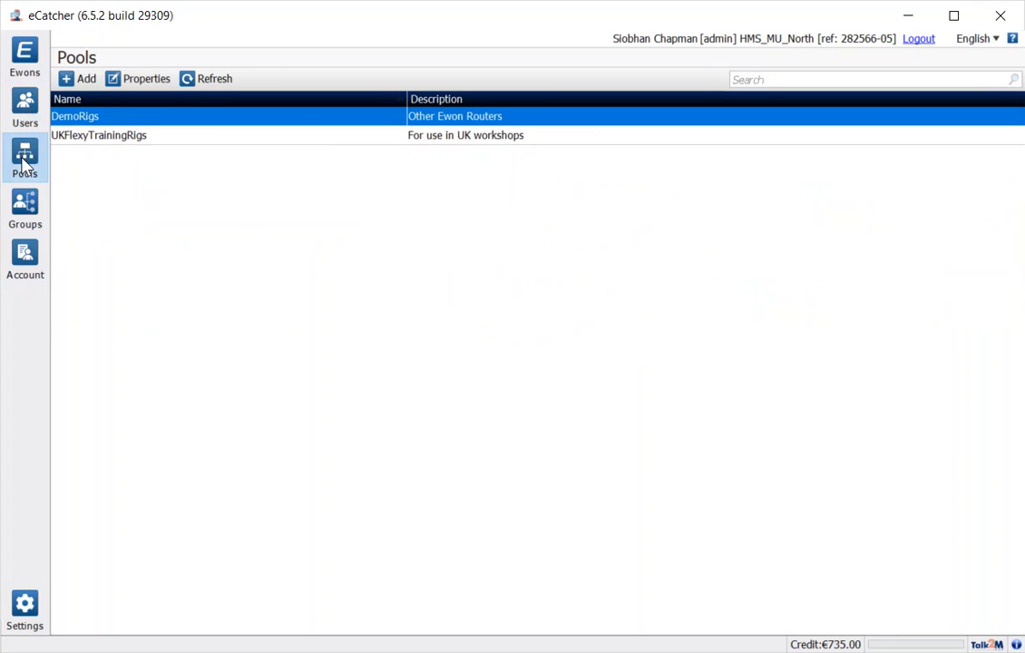
# Show the user Groups list and open the Partner logins group's properties
pyautogui.click(27, 205)
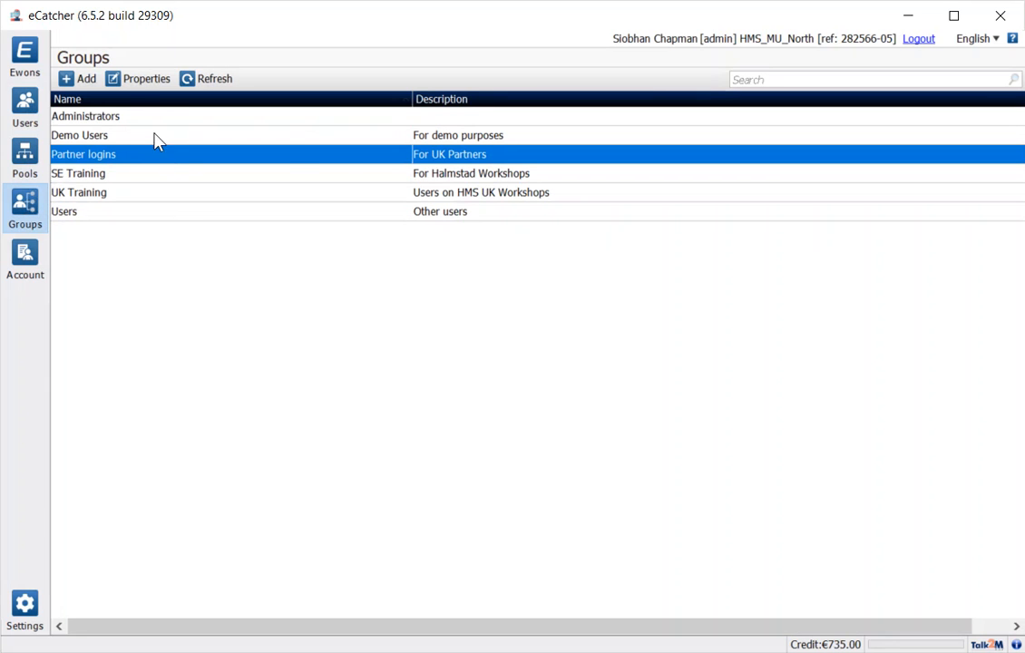
pyautogui.click(160, 82)
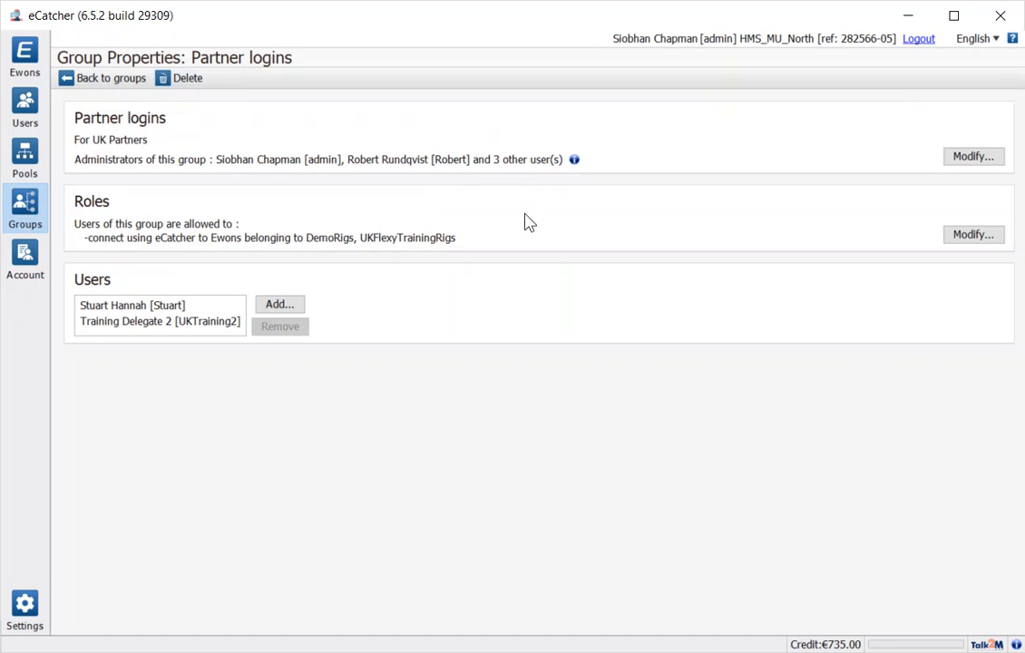
# Review the Partner logins group's permissions unchanged and go back to the groups list
pyautogui.click(964, 237)
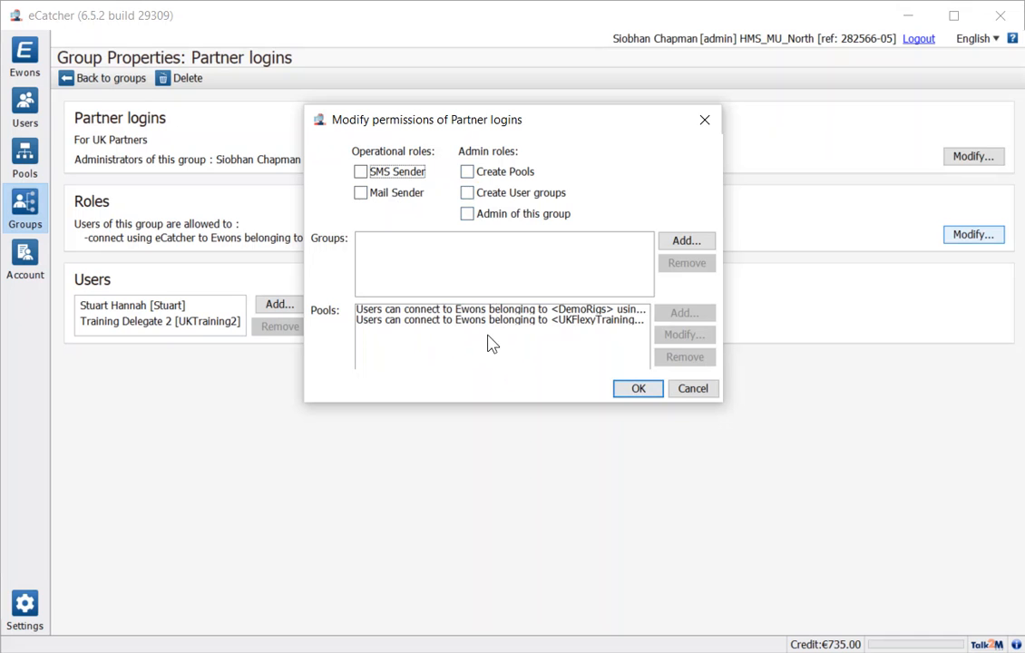
pyautogui.click(645, 390)
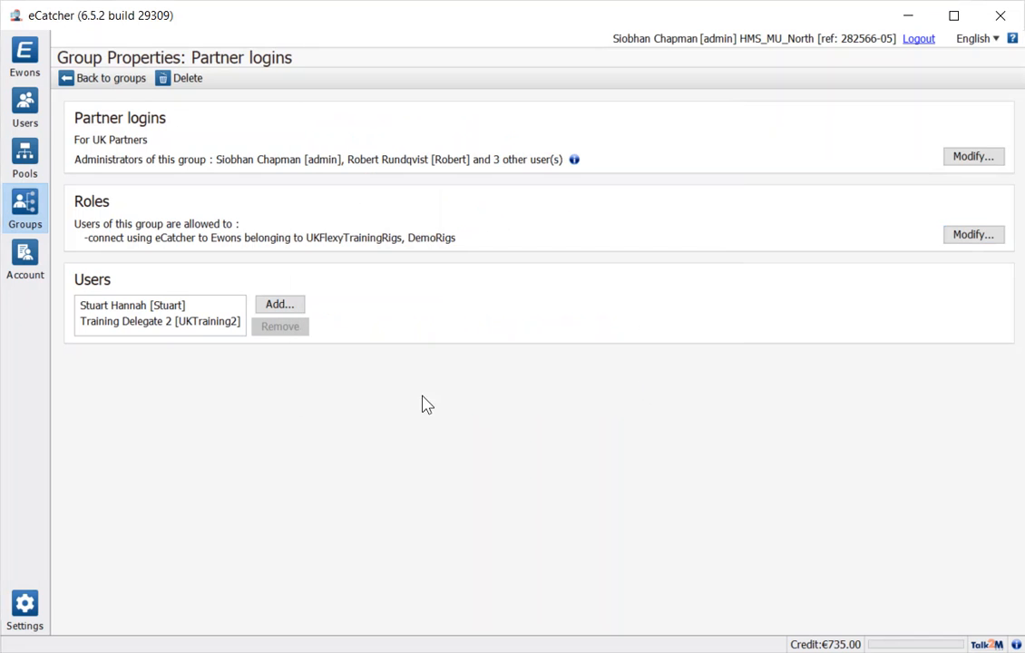
pyautogui.click(109, 80)
# Start a new user group, cancel it, and switch to the Pools list
pyautogui.click(78, 80)
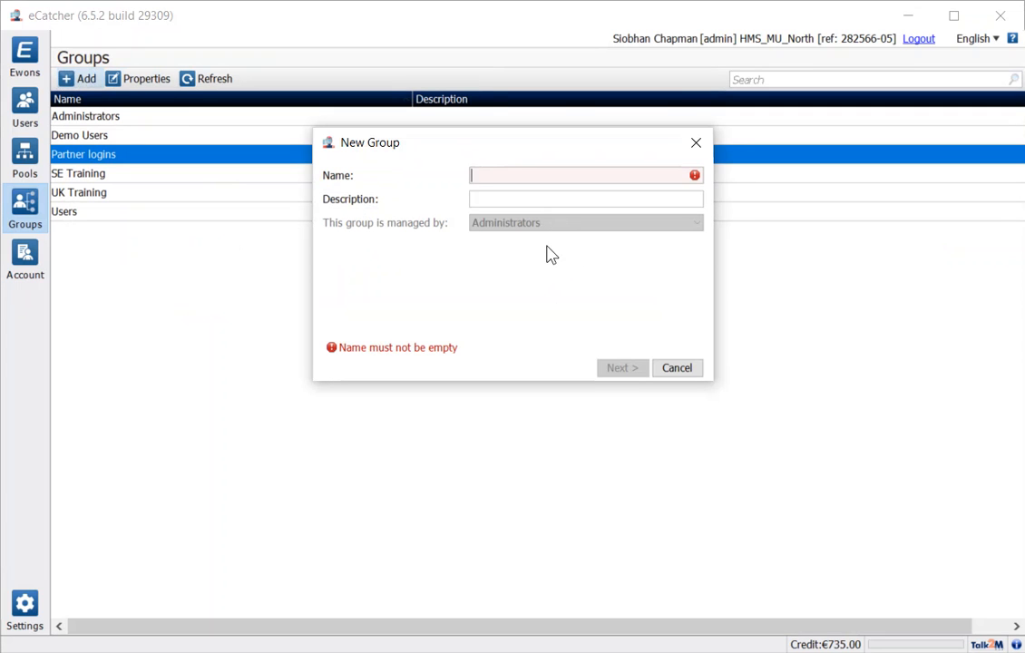
pyautogui.click(676, 368)
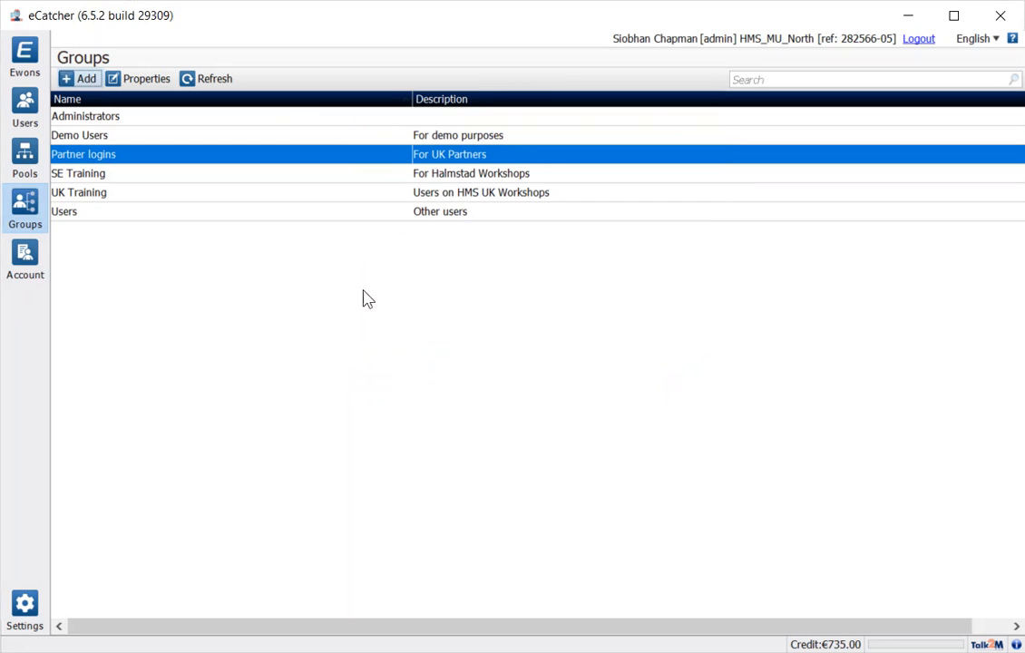
pyautogui.click(26, 158)
# Enable the UKFlexyTrainingRigs pool's offline e-mail alert with a 3-hour delay
pyautogui.click(99, 136)
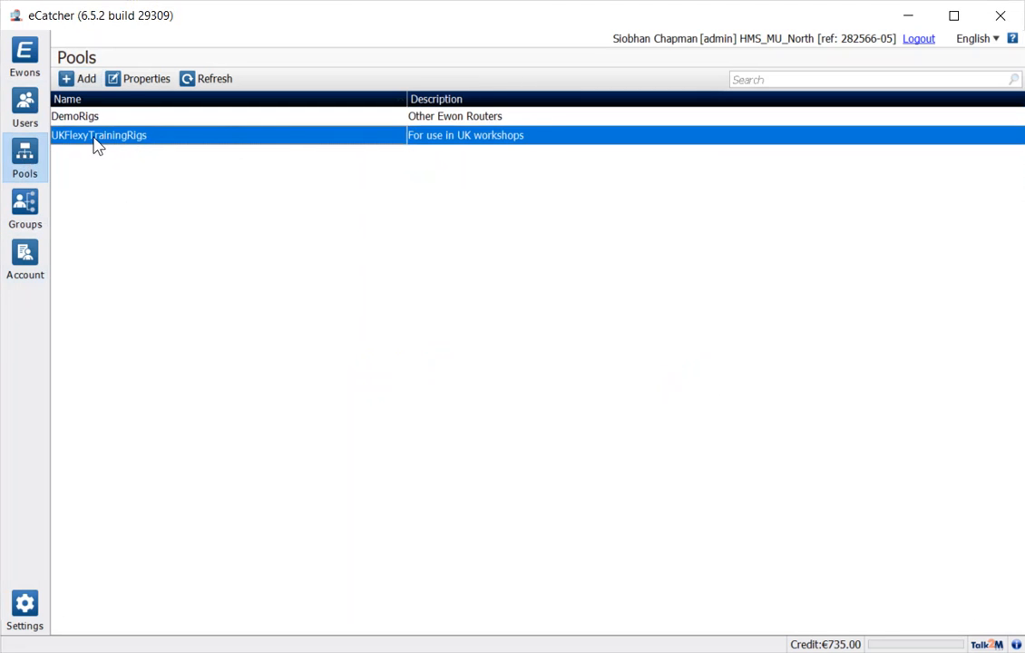
pyautogui.click(131, 82)
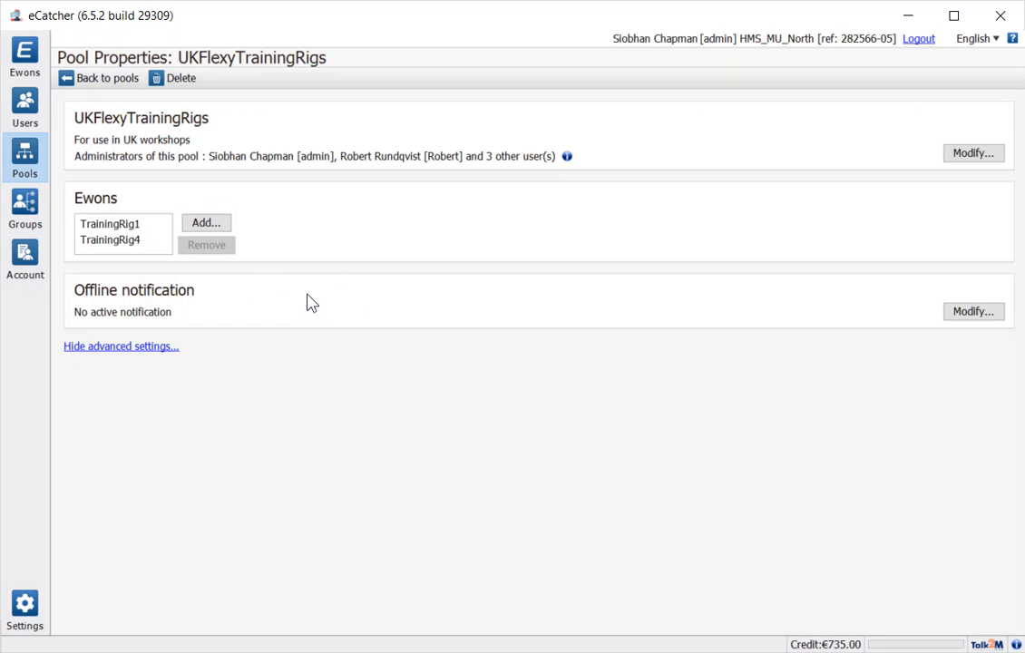
pyautogui.click(950, 309)
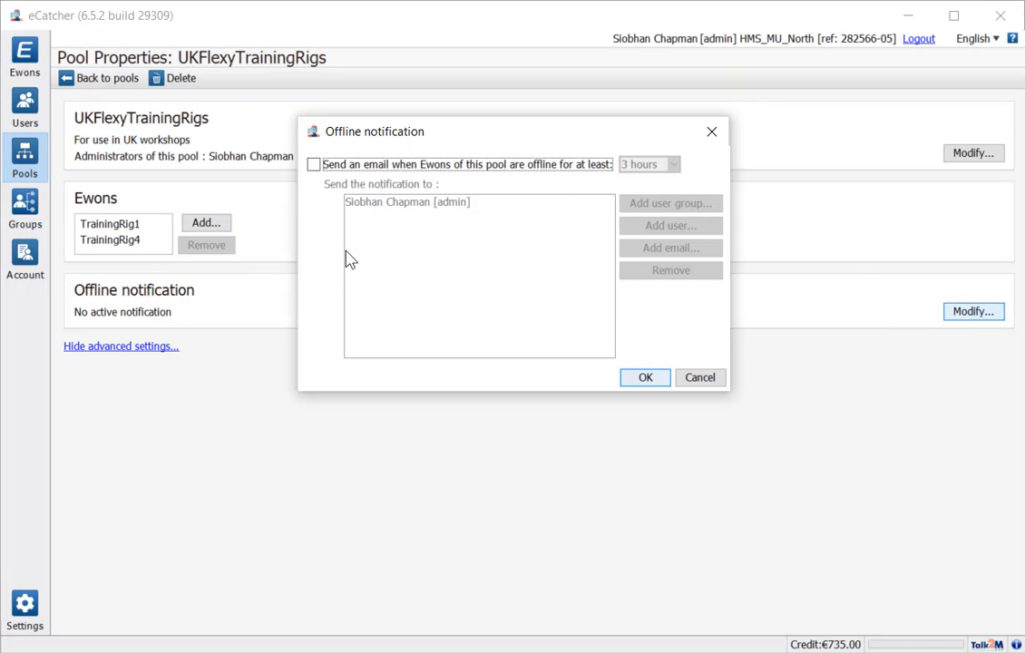
pyautogui.click(313, 166)
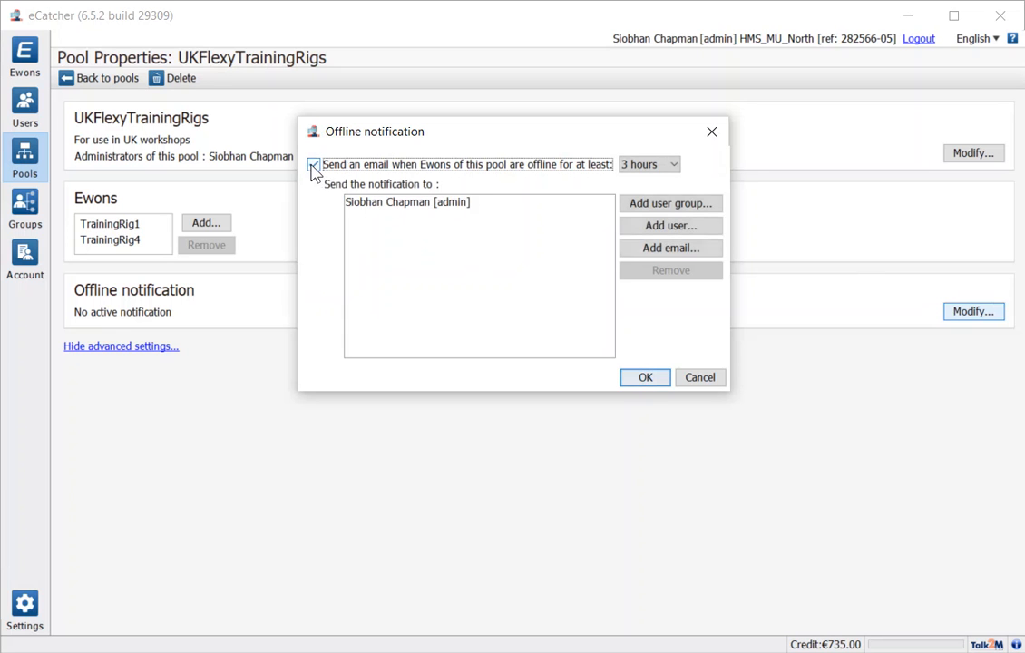
pyautogui.click(673, 166)
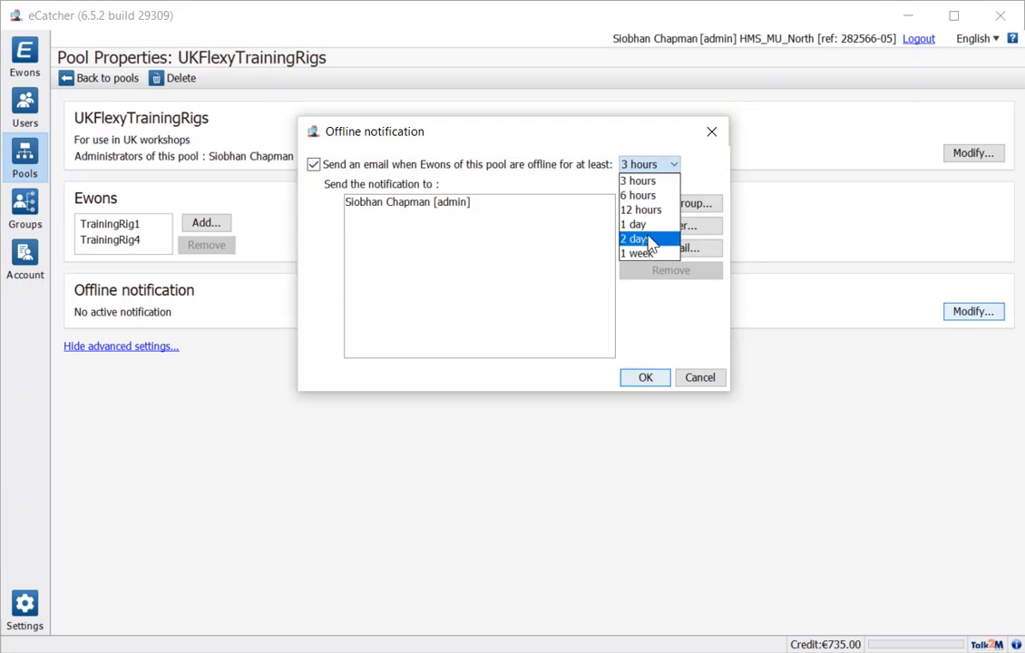
pyautogui.click(486, 289)
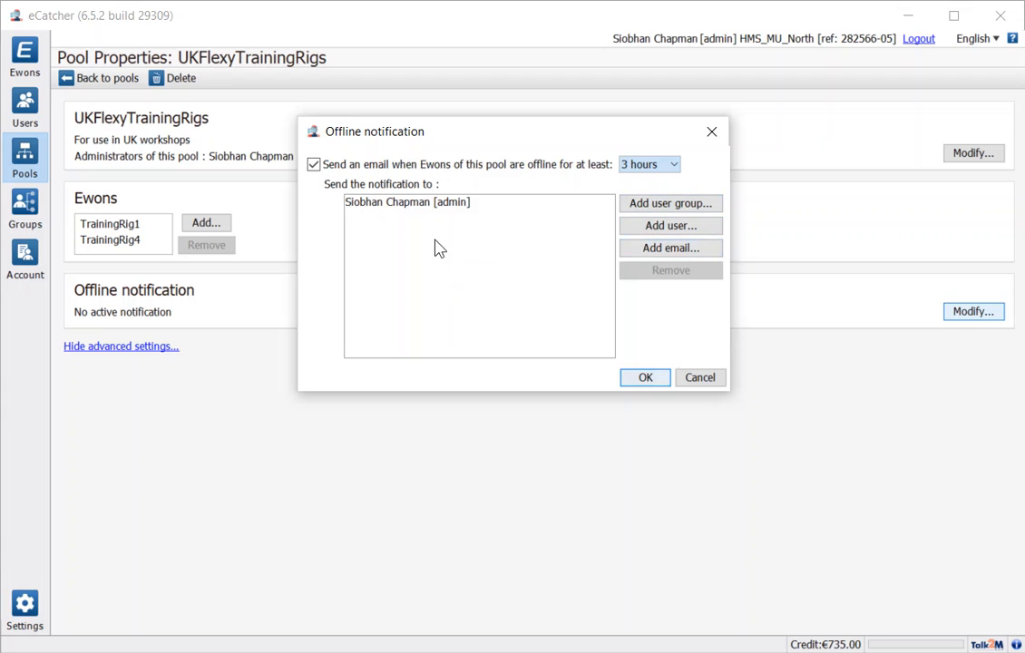
pyautogui.click(642, 377)
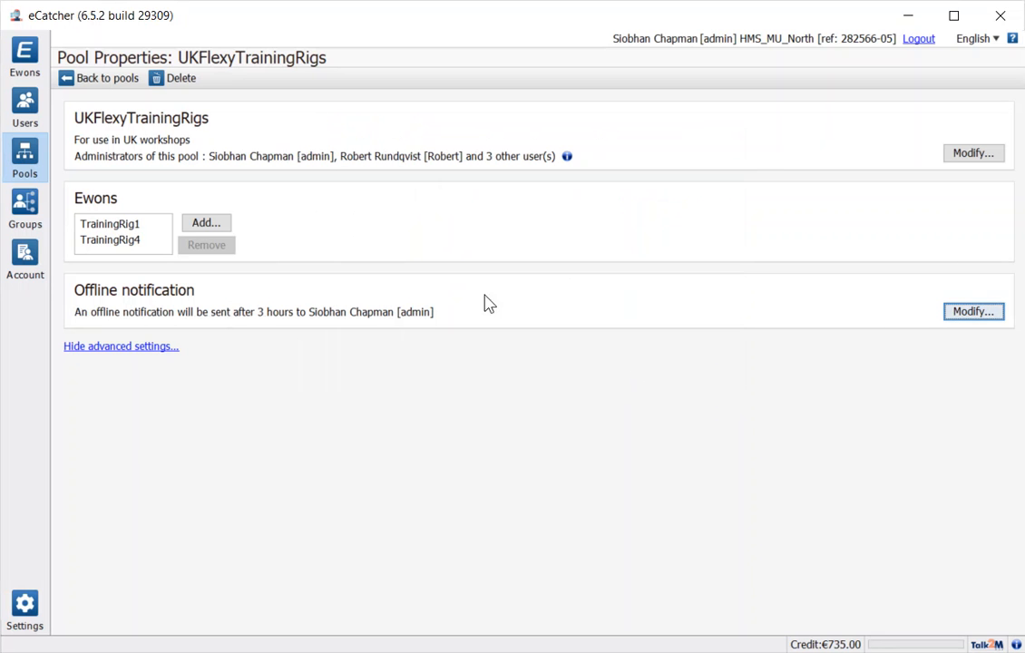
# Switch to the Ewons list and open the Talk2M Account Properties page
pyautogui.click(23, 52)
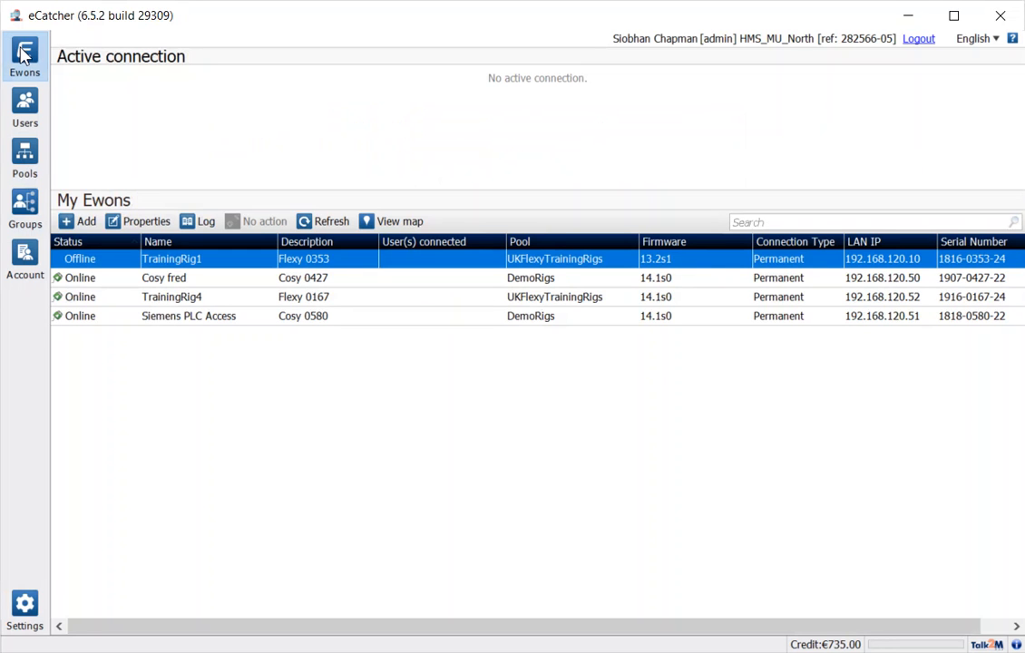
pyautogui.click(25, 253)
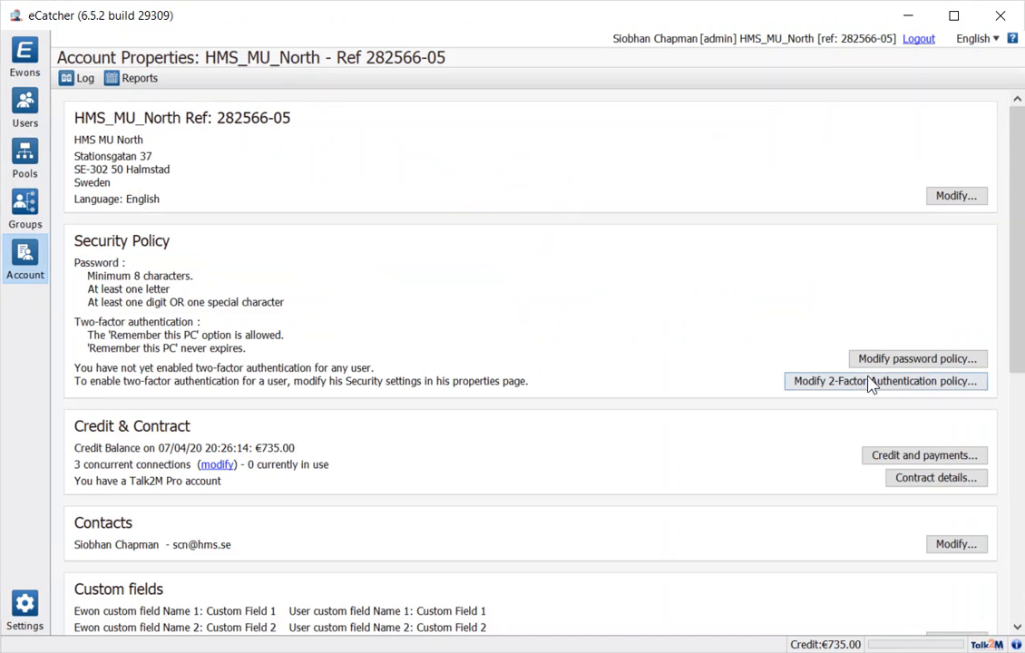
pyautogui.click(916, 361)
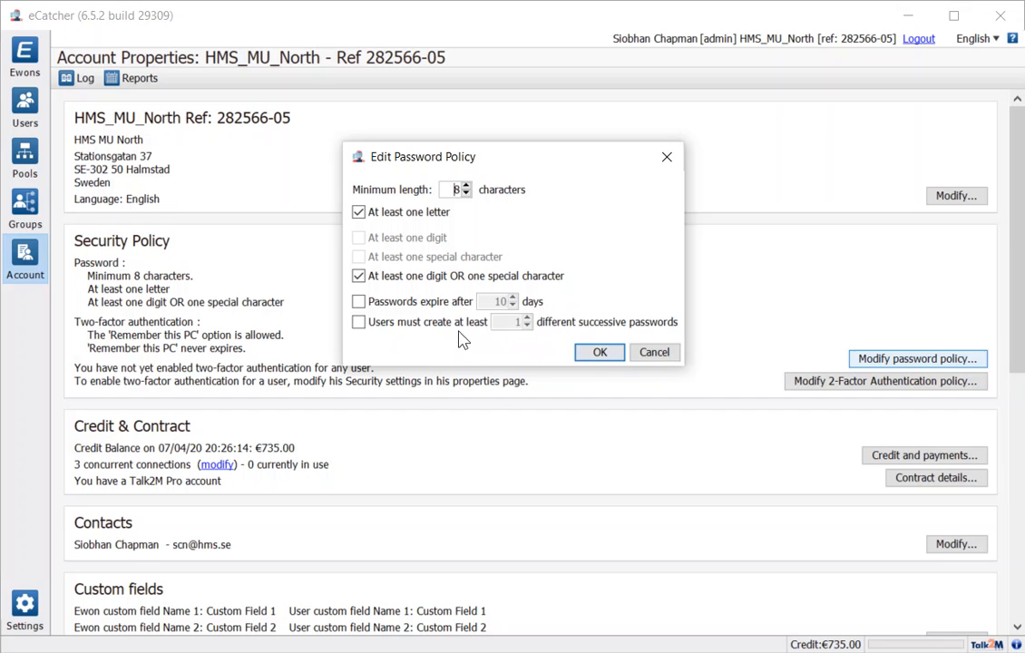
pyautogui.click(604, 352)
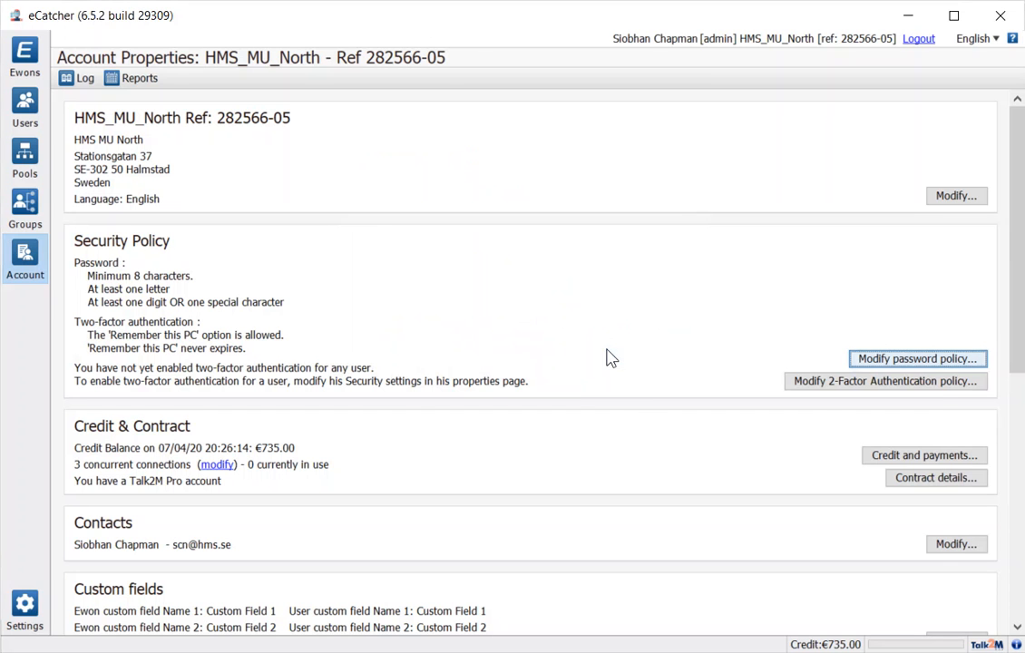
pyautogui.click(925, 386)
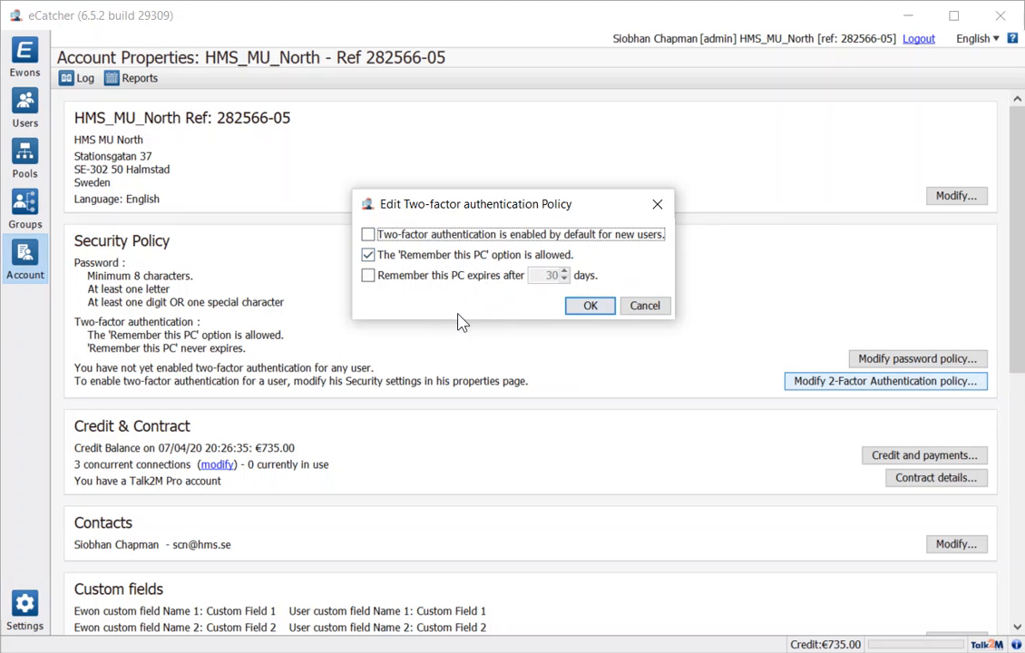
pyautogui.click(591, 306)
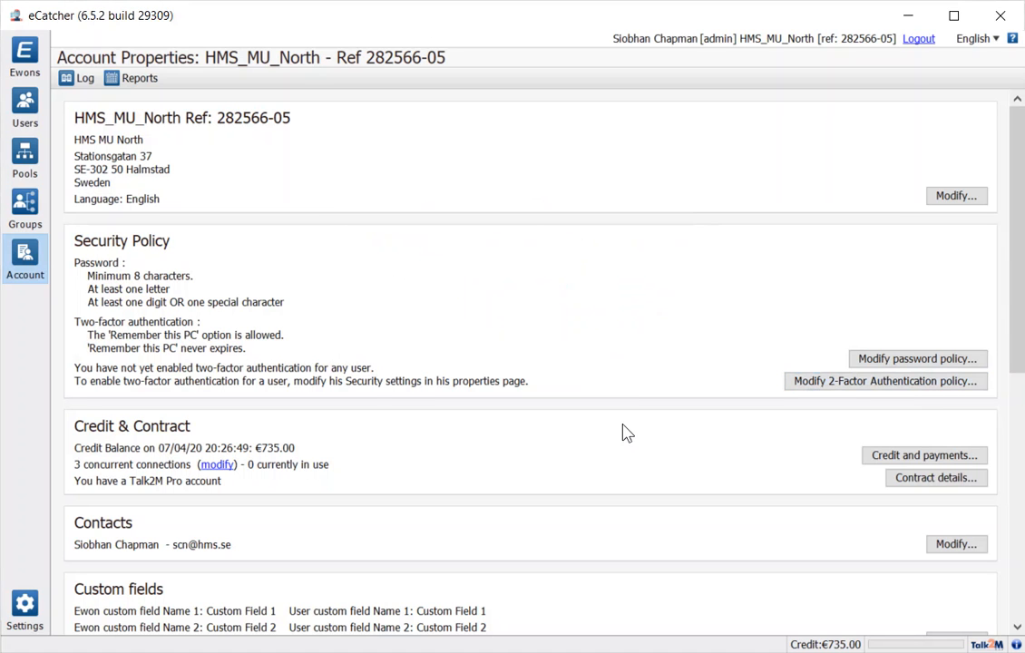
pyautogui.scroll(-3, 639, 420)
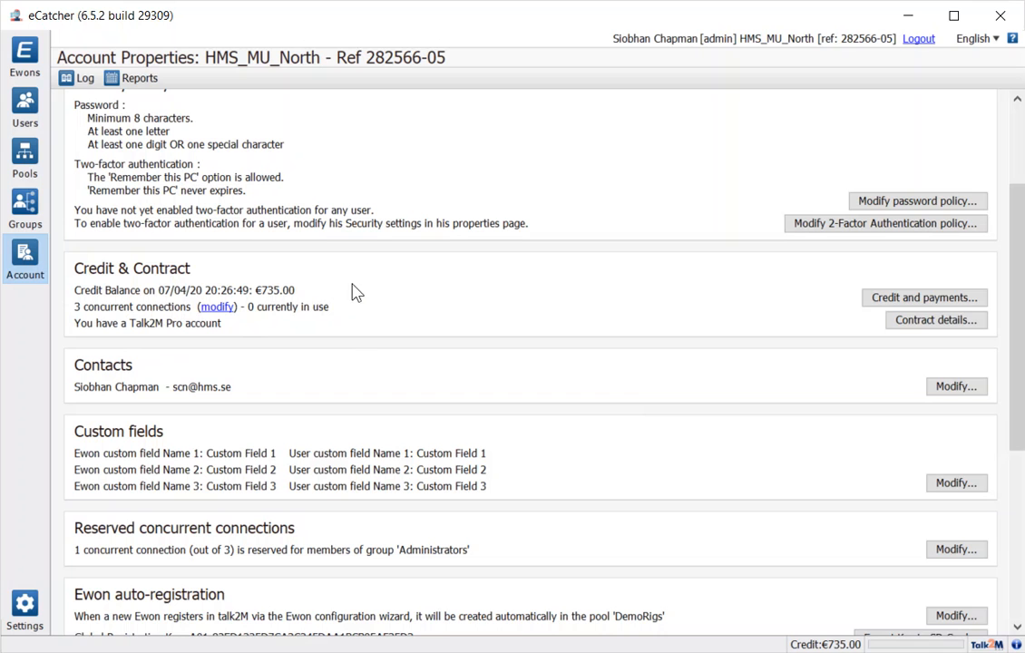
pyautogui.click(920, 298)
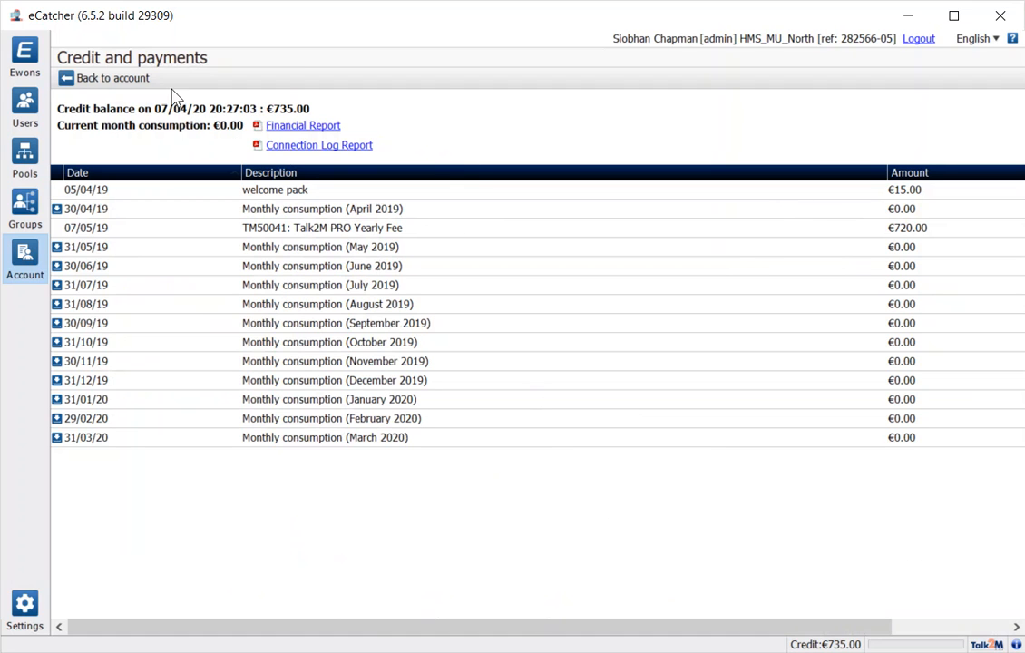
pyautogui.click(105, 82)
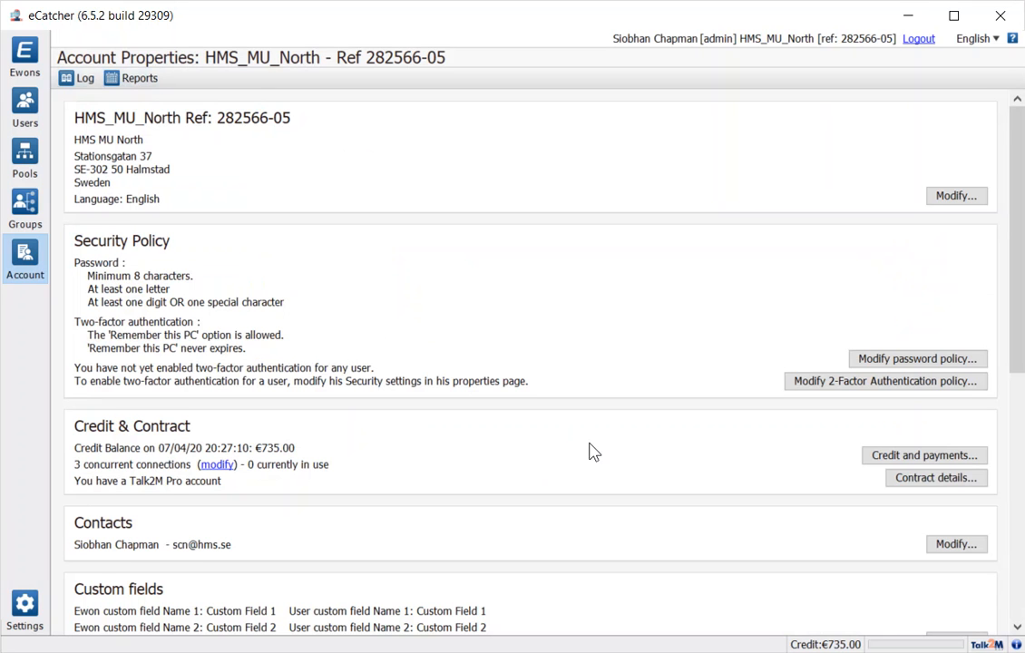
pyautogui.scroll(-3, 592, 451)
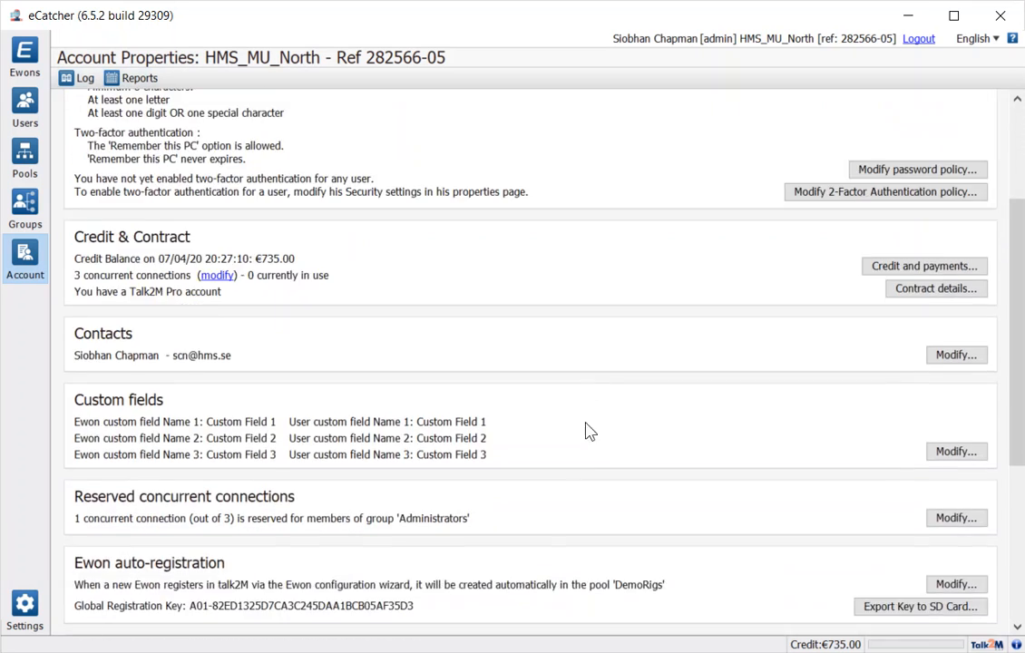
# Reserve 1 concurrent connection for the Administrators group in Account Properties
pyautogui.scroll(-2, 588, 432)
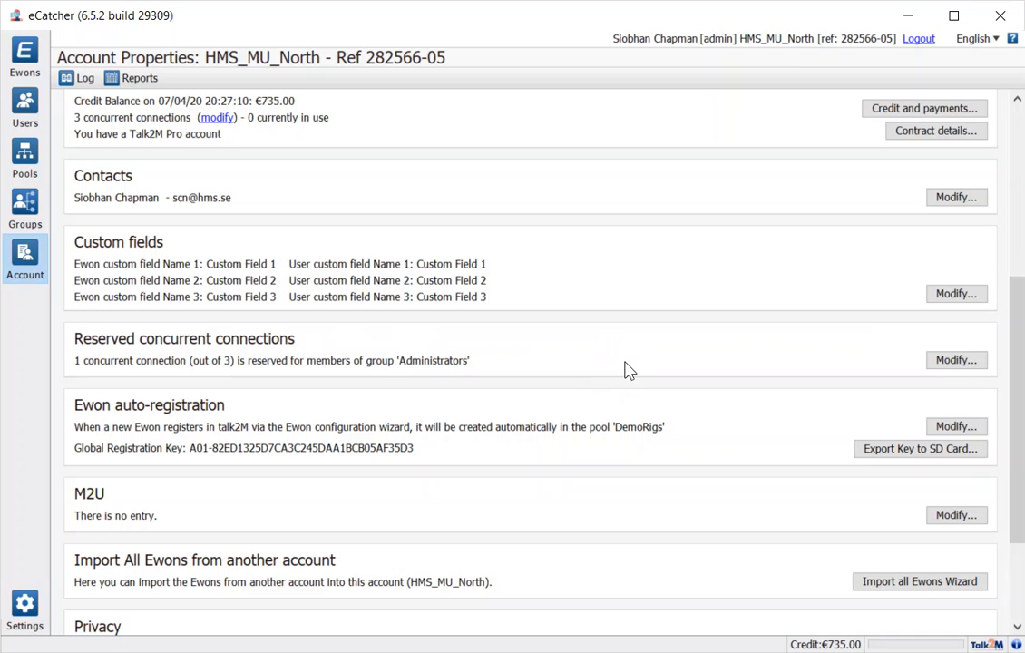
pyautogui.click(956, 363)
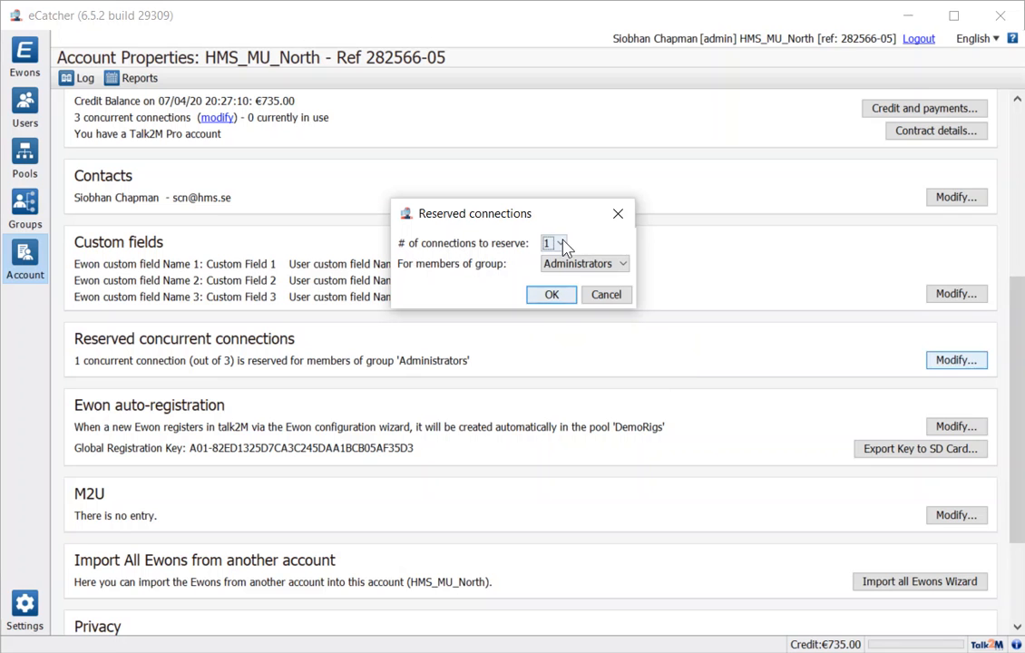
pyautogui.click(598, 269)
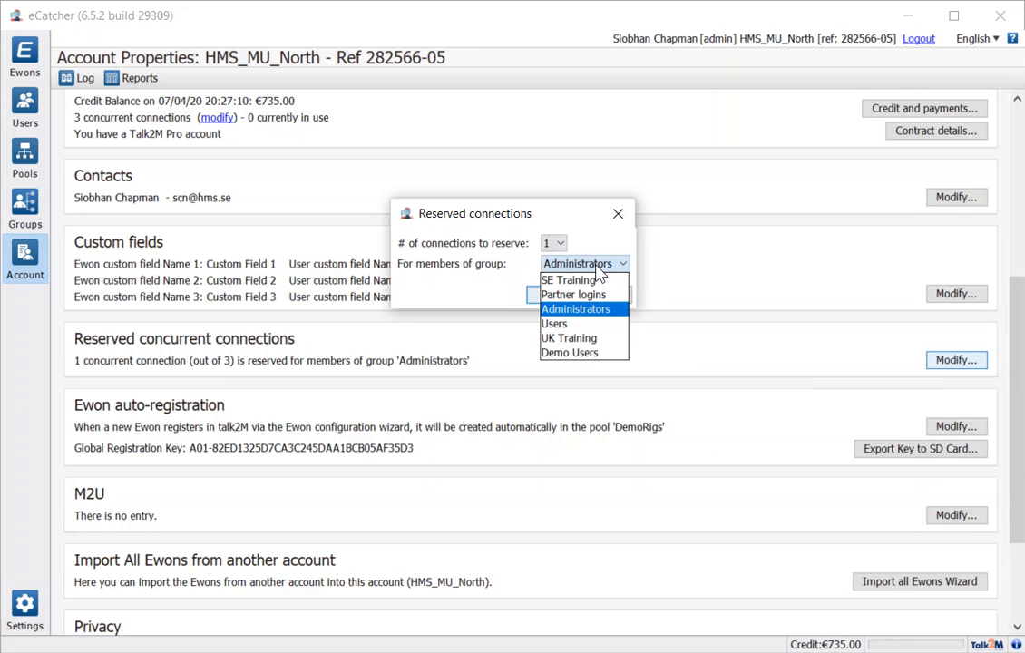
pyautogui.click(599, 269)
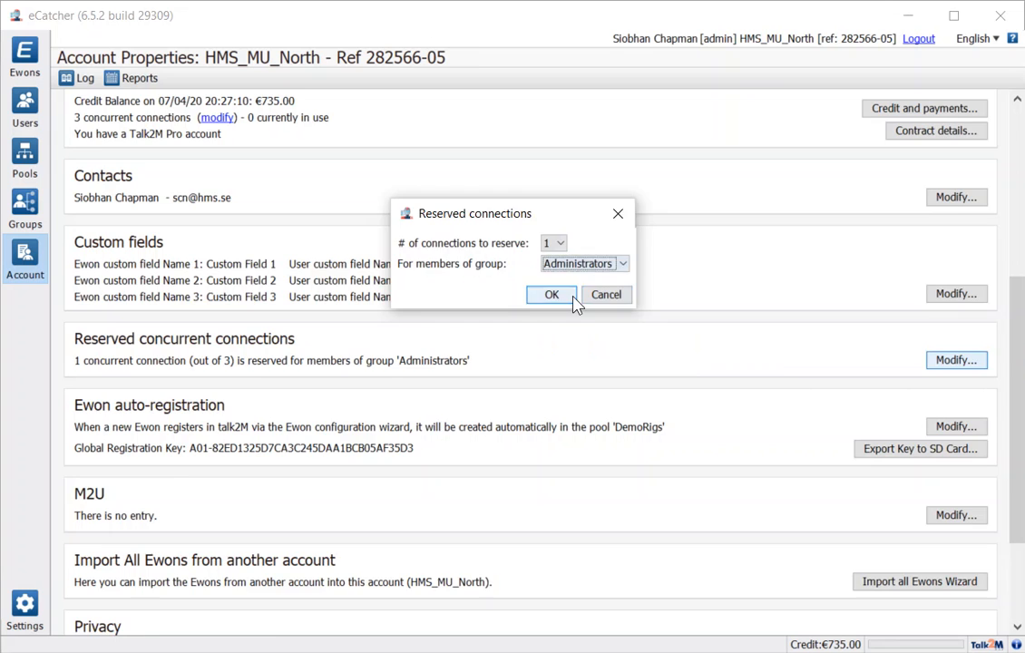
pyautogui.click(572, 295)
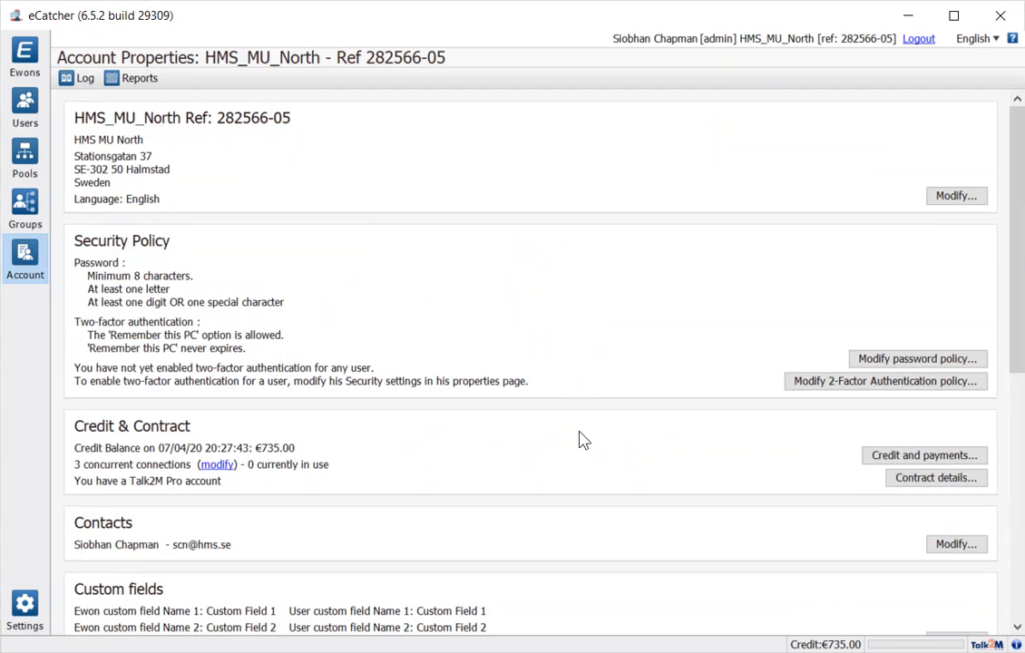
pyautogui.scroll(-10, 578, 458)
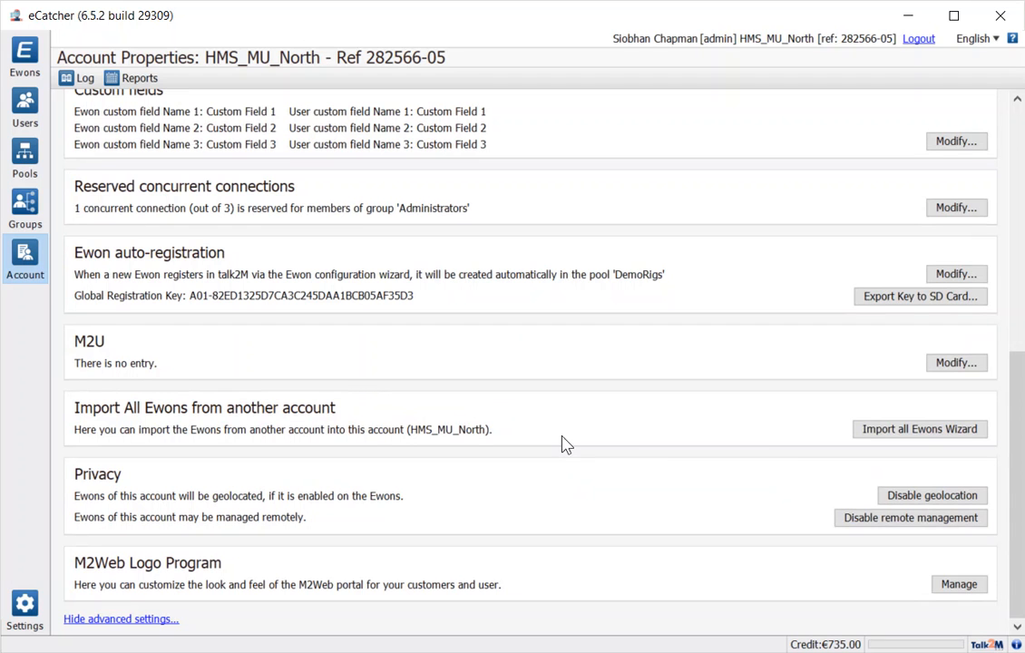
pyautogui.click(919, 431)
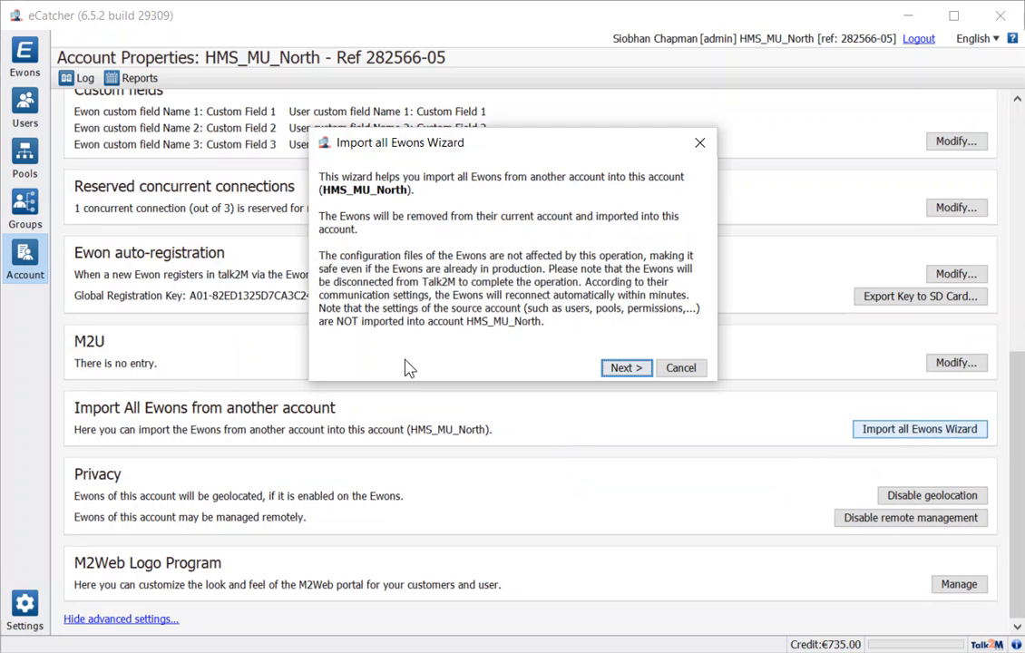
pyautogui.click(625, 370)
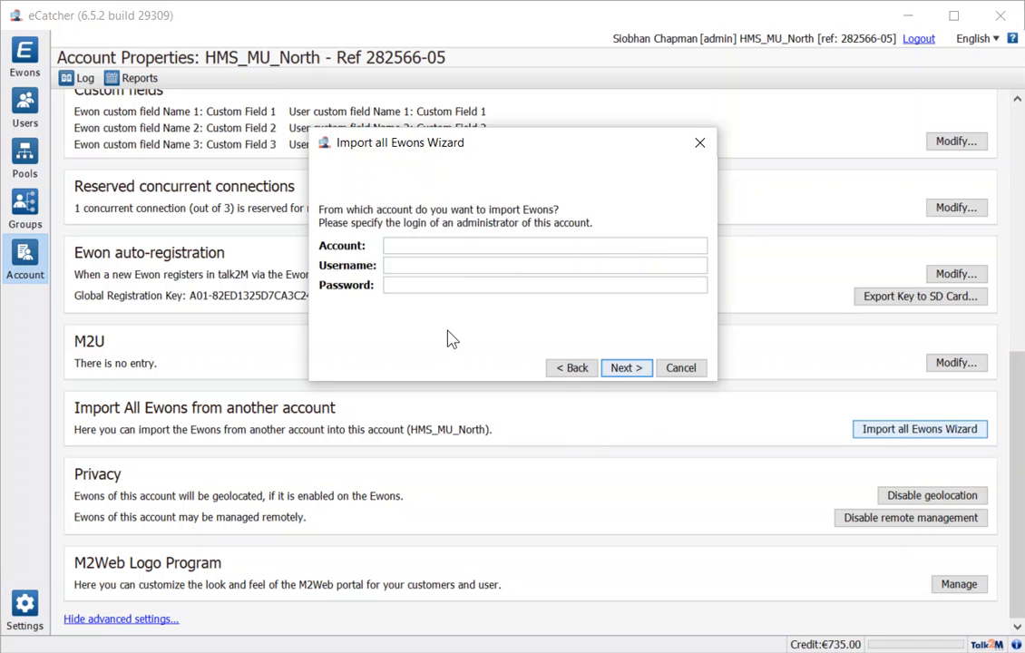
pyautogui.click(680, 367)
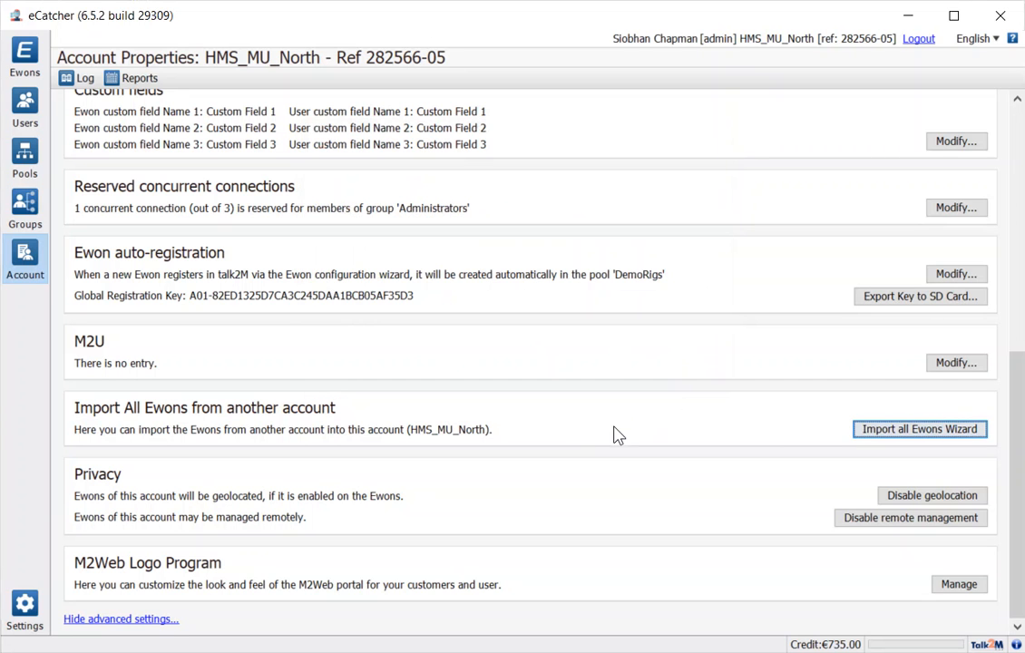
pyautogui.scroll(10, 613, 435)
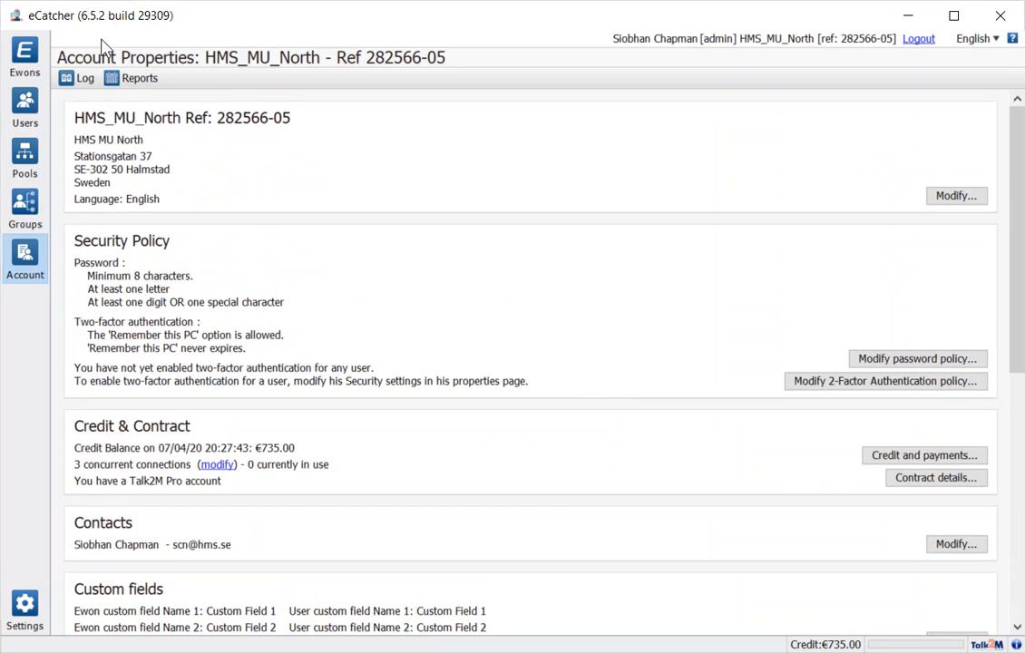
pyautogui.click(31, 56)
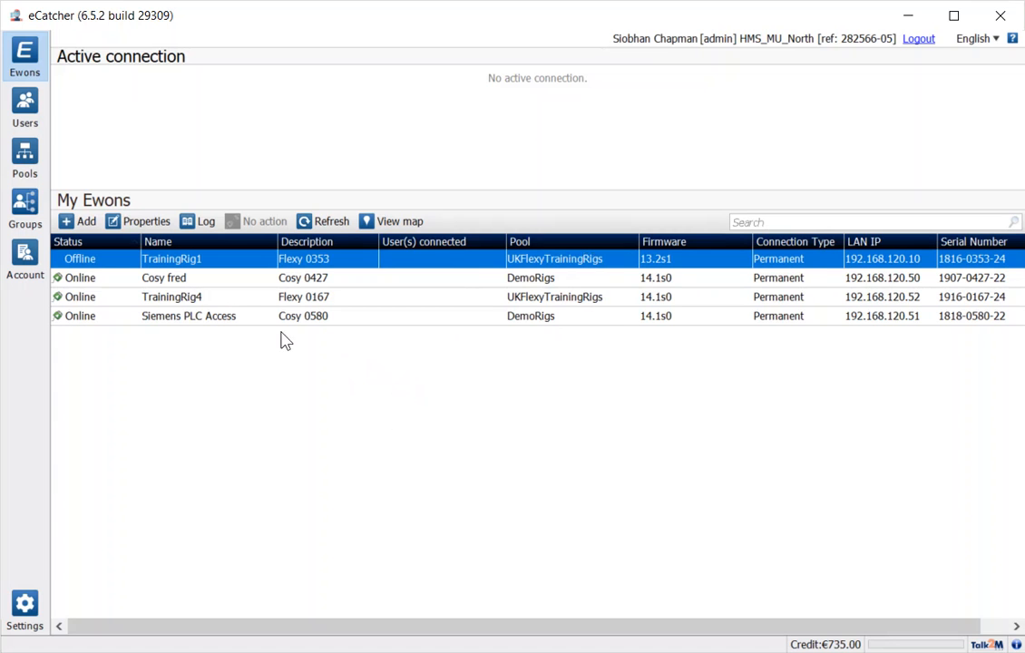
# Select the TrainingRig4 Ewon and open its properties page
pyautogui.click(225, 296)
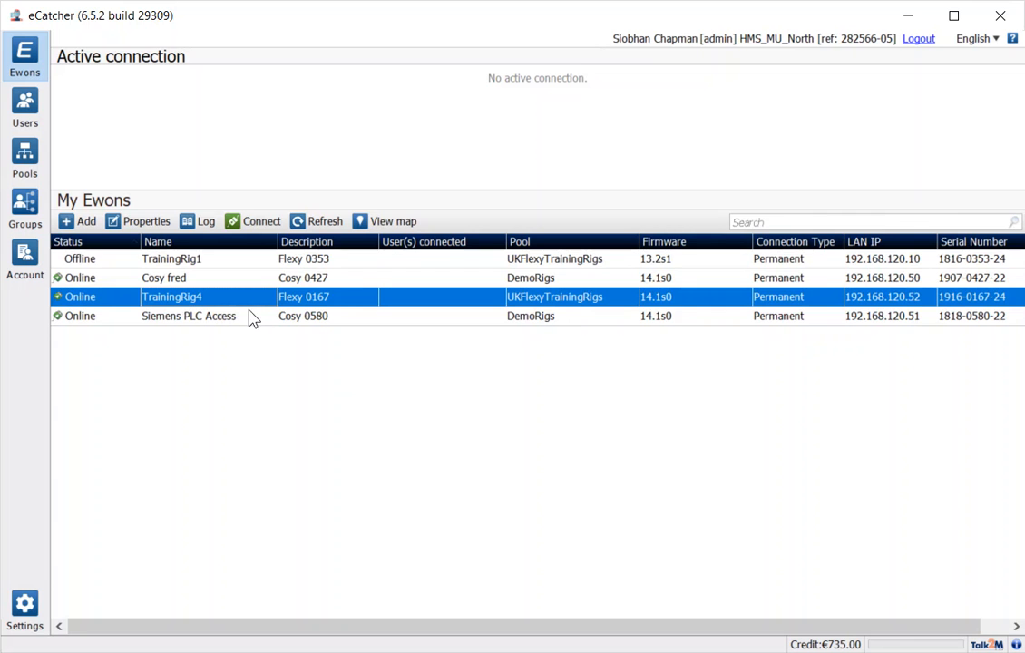
pyautogui.click(141, 221)
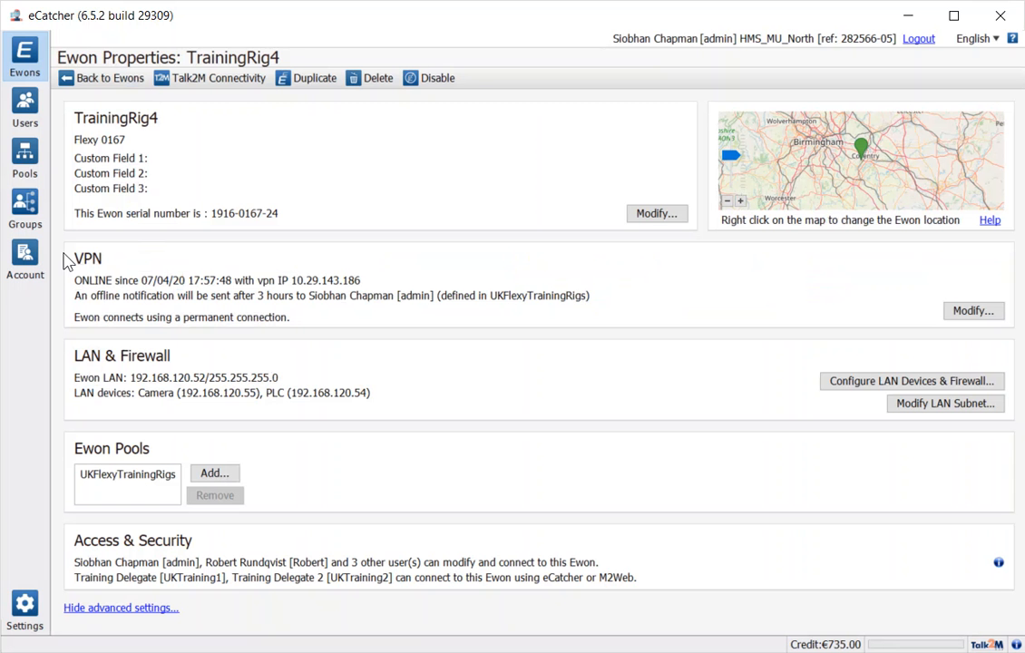
# Set TrainingRig4's LAN firewall to Enforced and save the Devices & Firewall settings
pyautogui.click(912, 381)
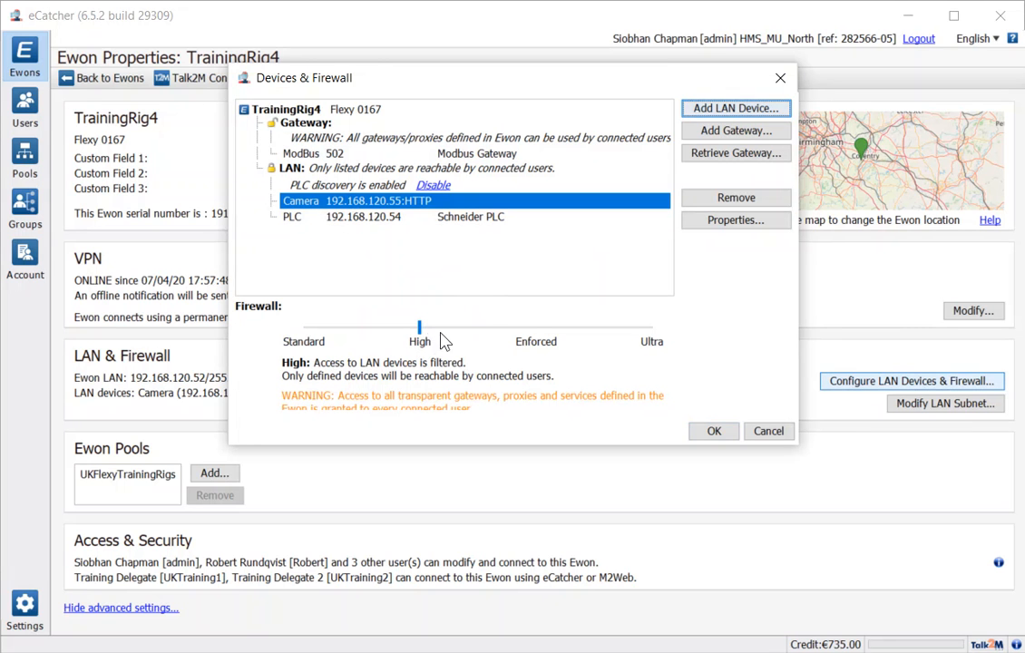
pyautogui.click(536, 339)
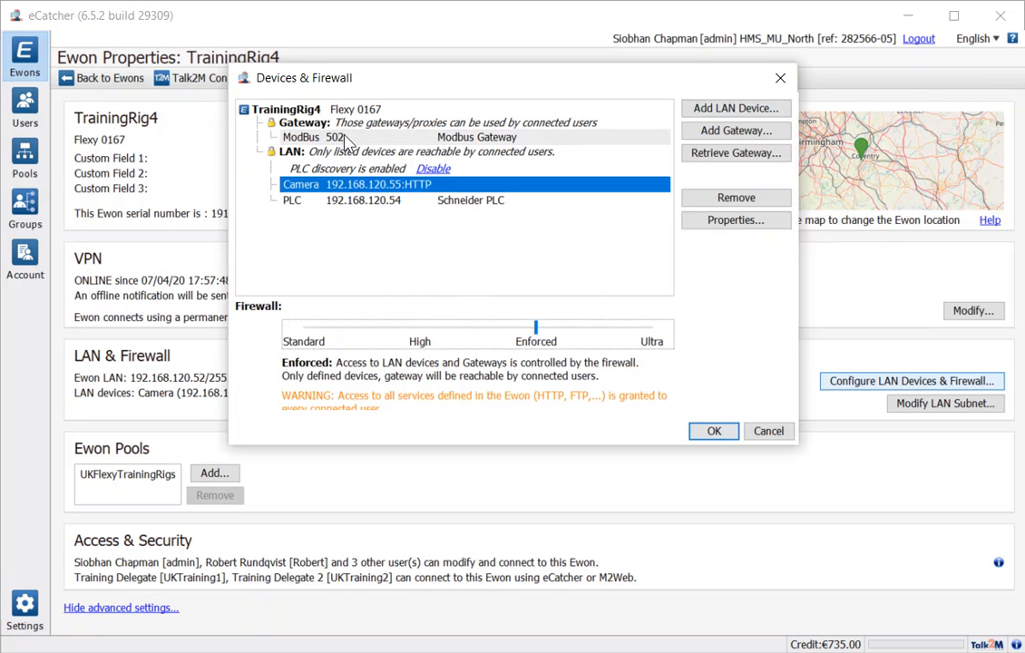
pyautogui.click(529, 142)
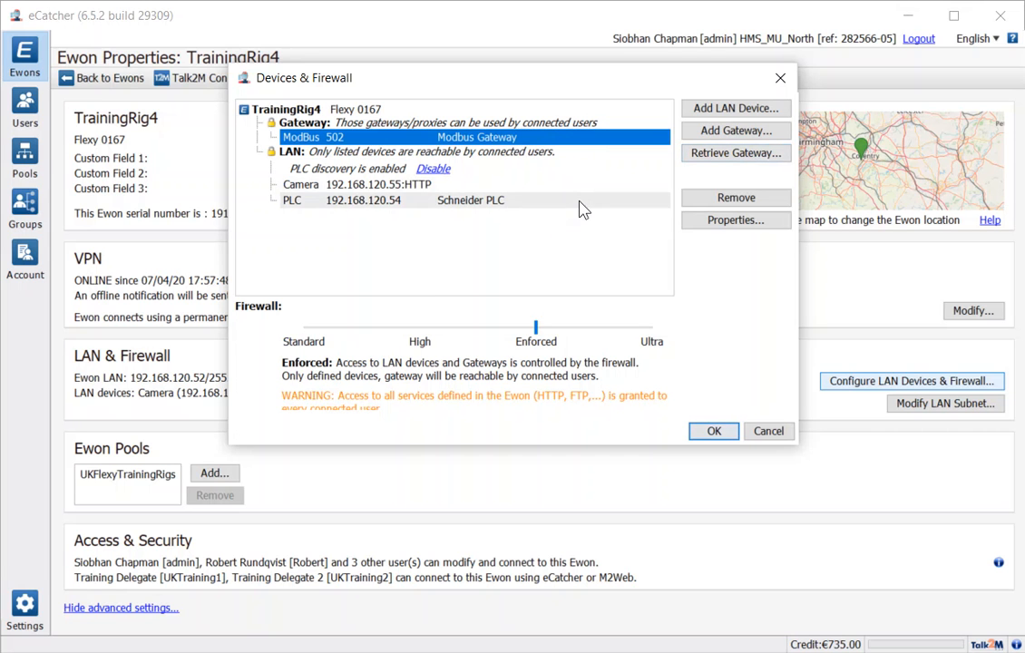
pyautogui.click(714, 433)
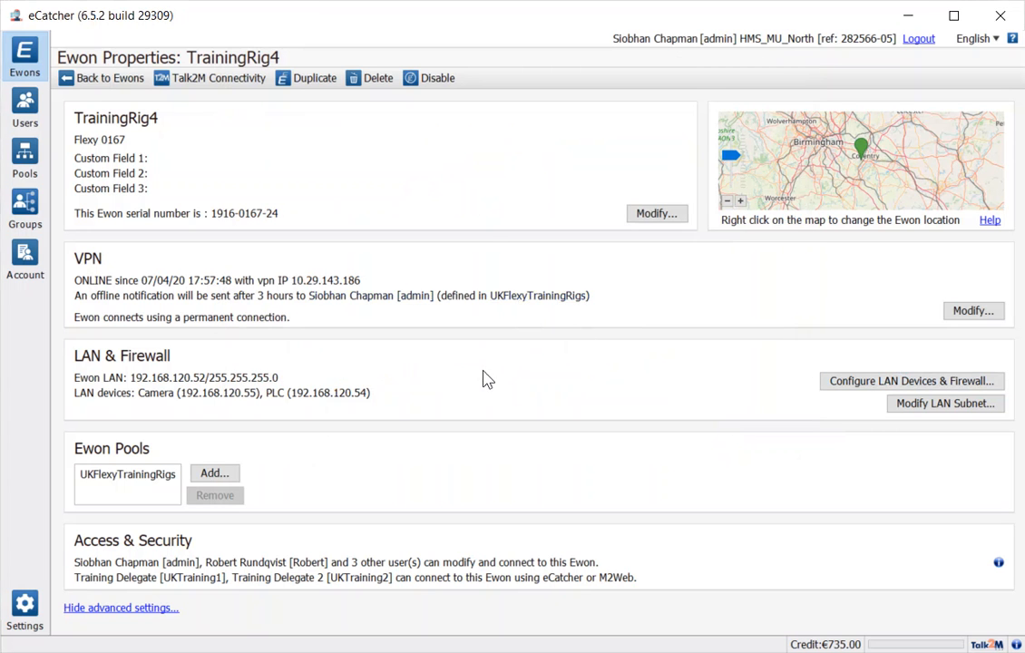
# Set TrainingRig4's firewall to Ultra, retrieving its services from the Ewon: FTP, HTTP, Secondary HTTP
pyautogui.click(873, 384)
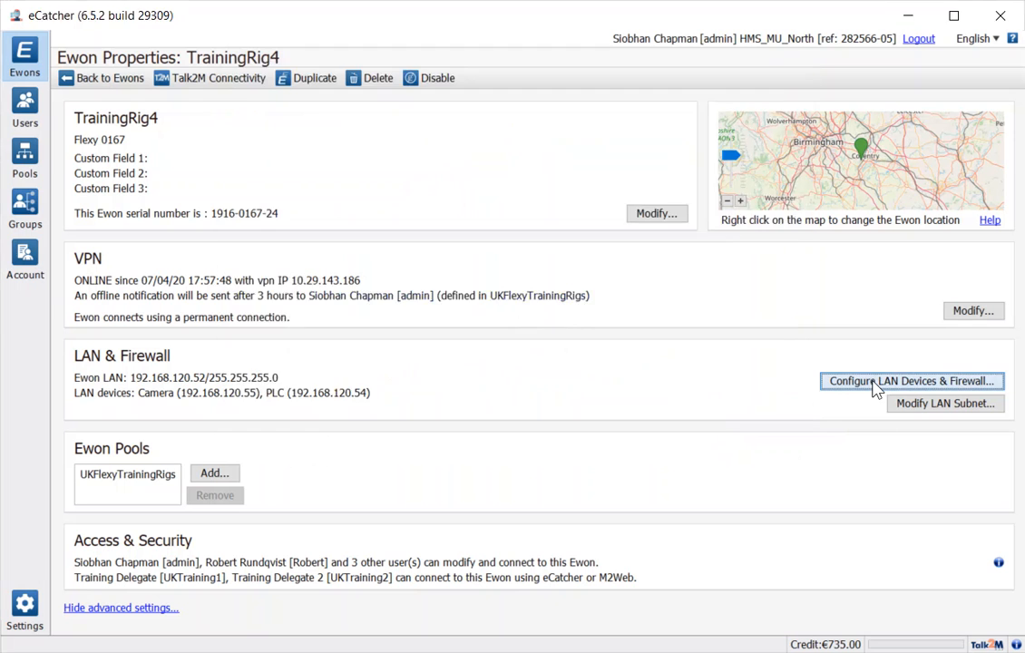
pyautogui.click(652, 332)
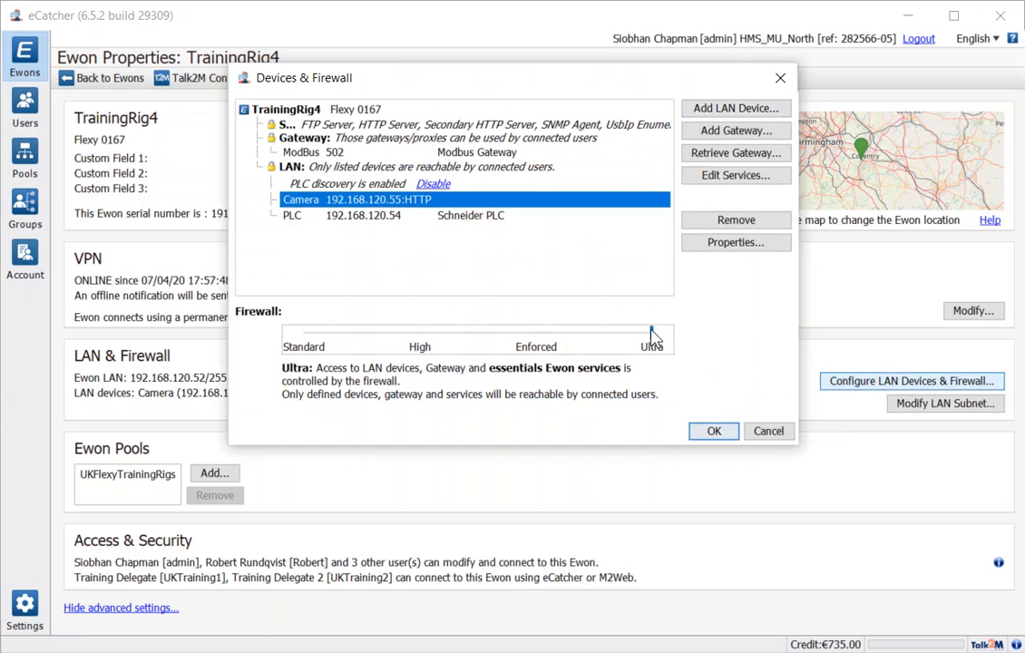
pyautogui.click(736, 177)
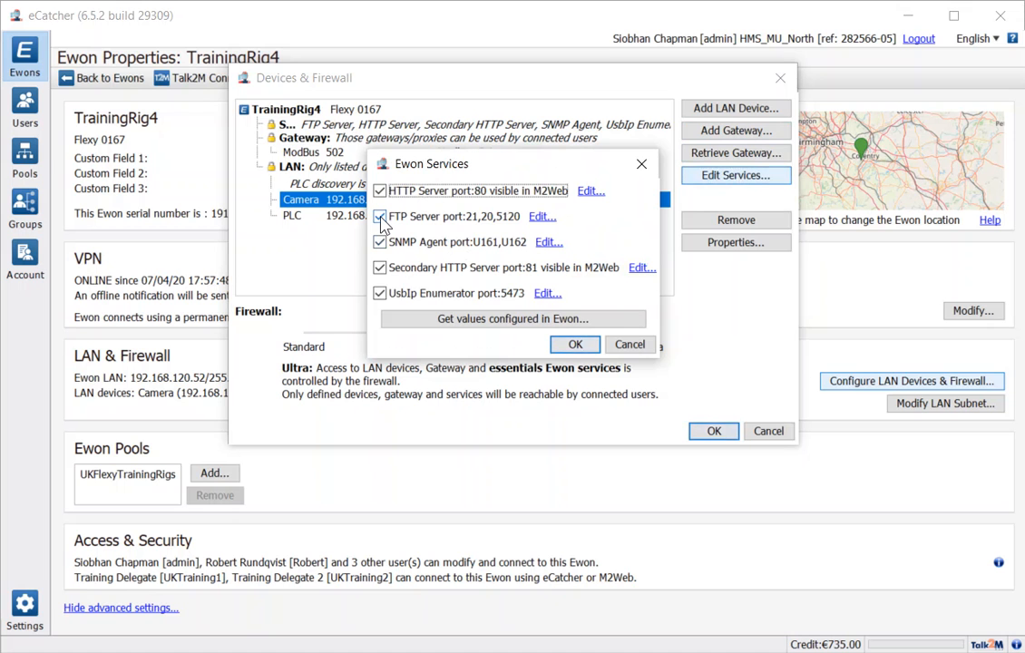
pyautogui.click(485, 320)
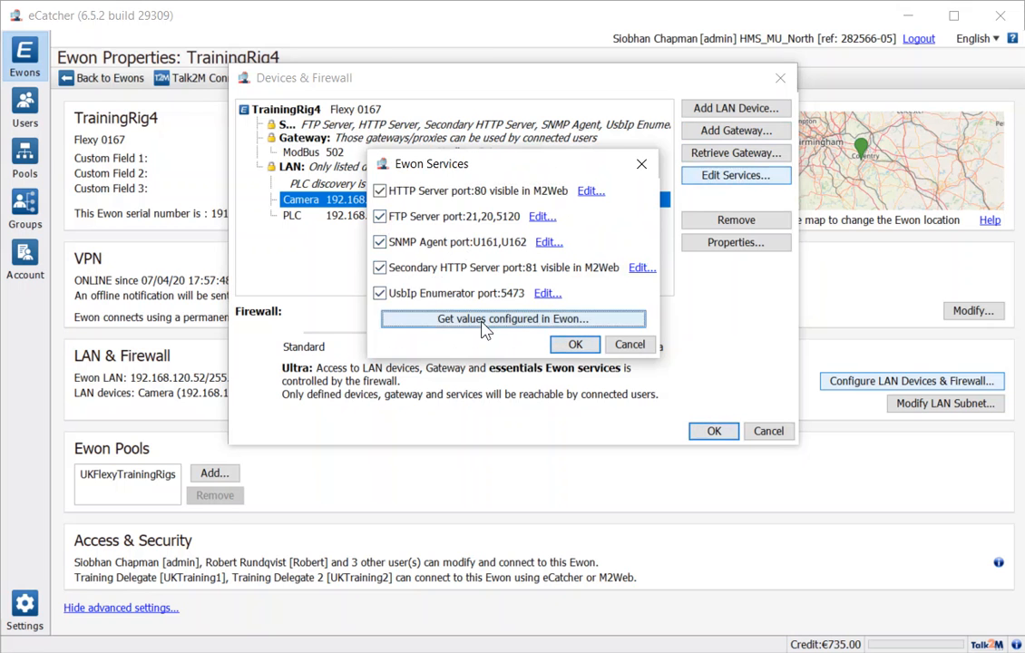
pyautogui.write('ad')
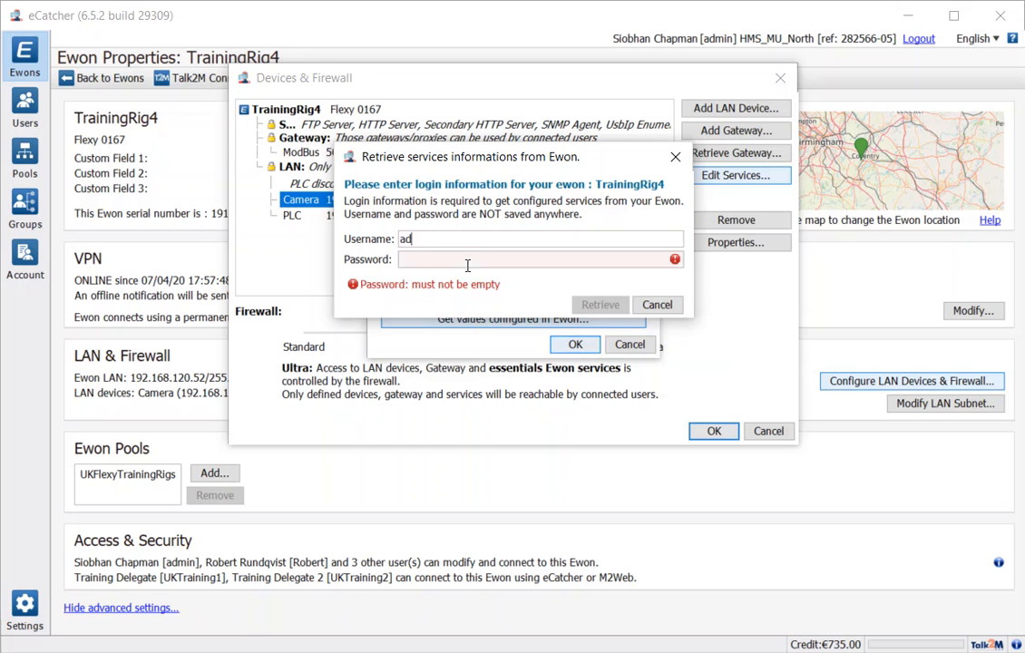
pyautogui.write('adm')
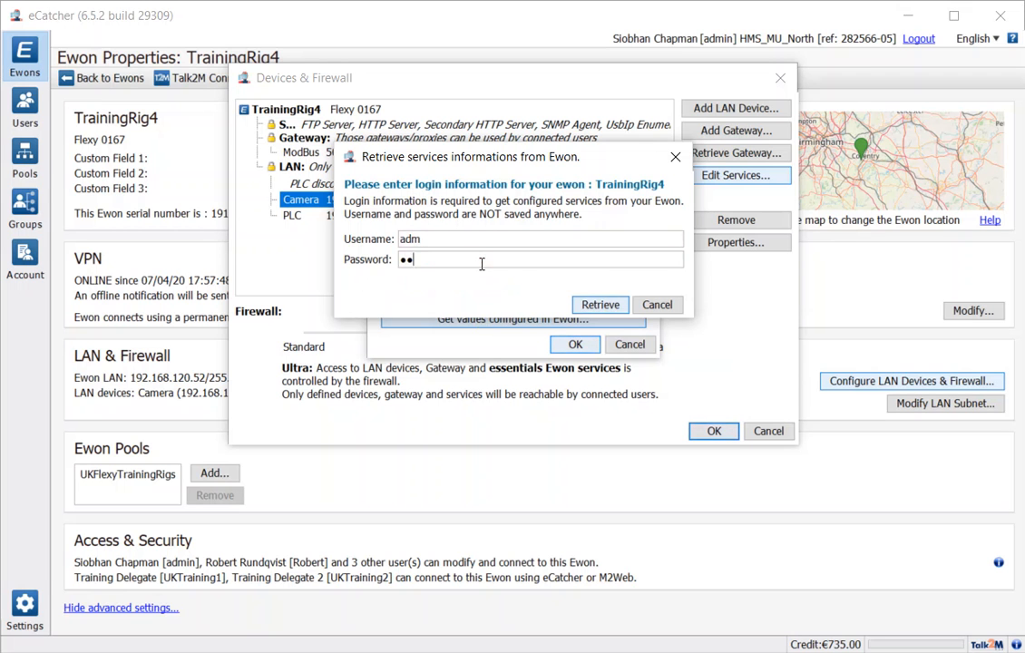
pyautogui.click(606, 306)
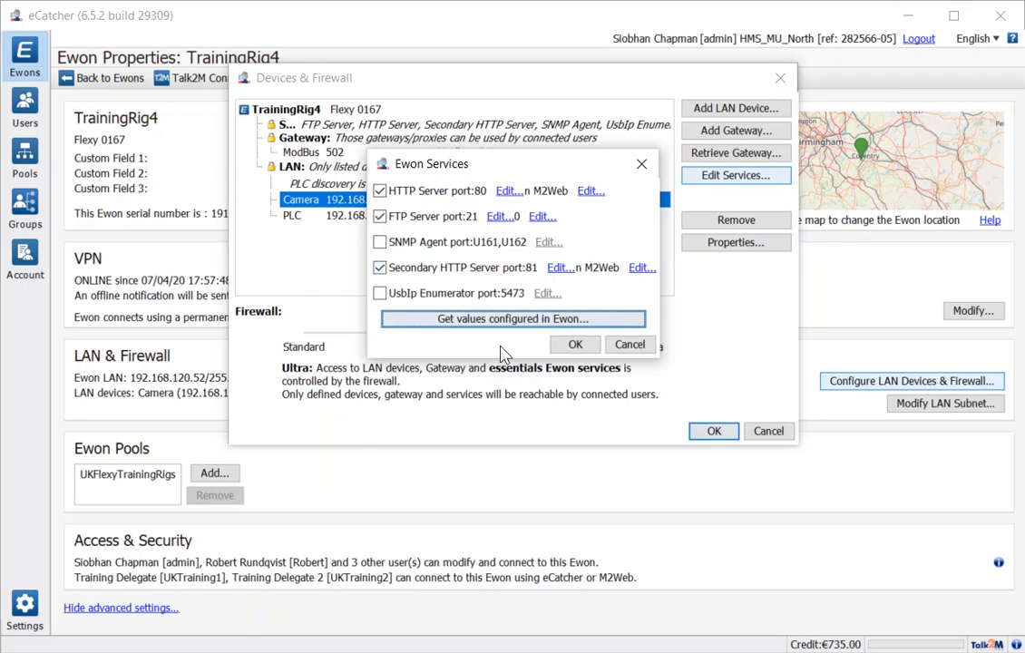
pyautogui.click(577, 345)
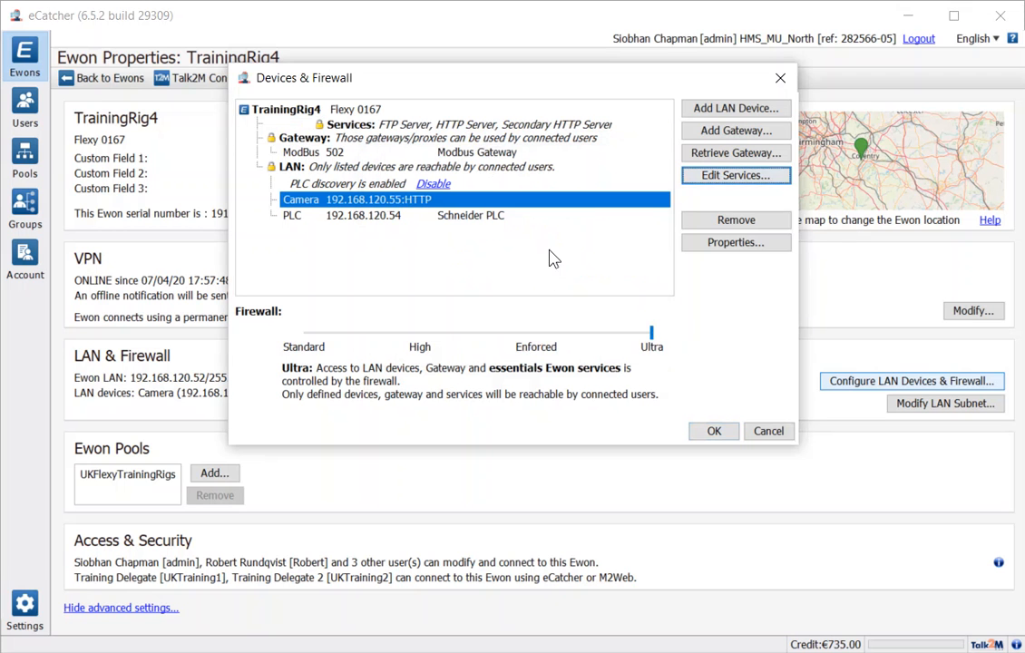
# Save TrainingRig4's Ultra firewall configuration and go back to the My Ewons list
pyautogui.click(715, 436)
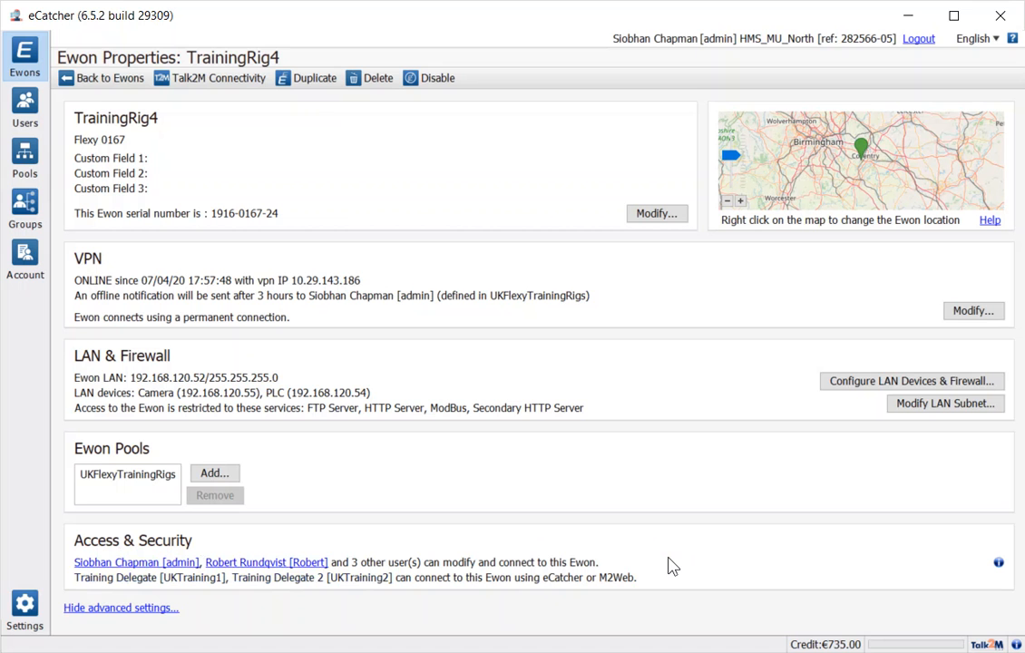
pyautogui.click(88, 89)
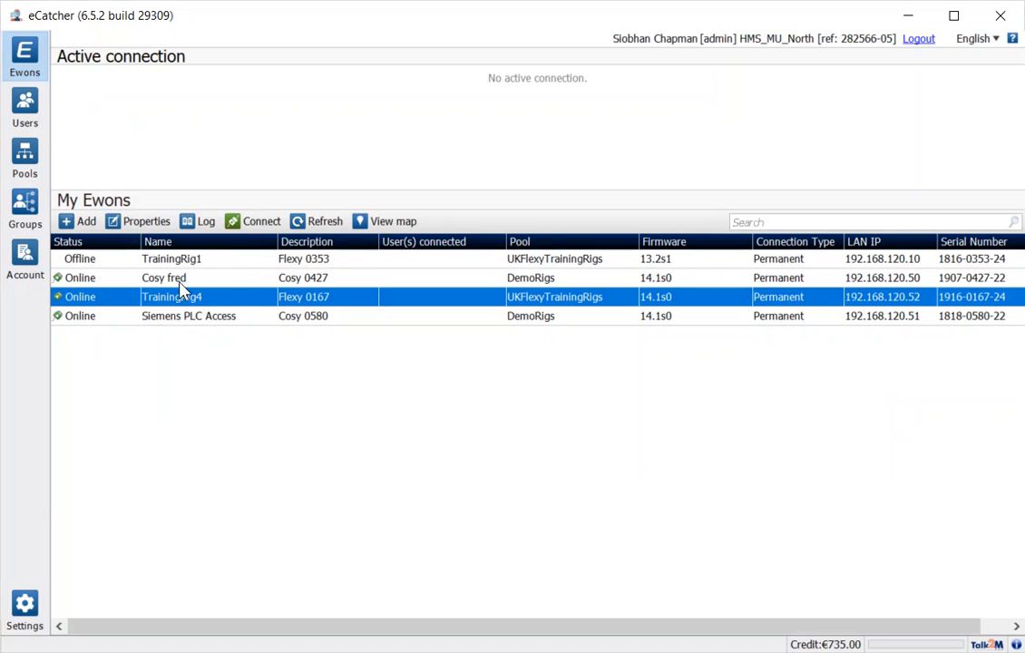
# Connect to TrainingRig4, then disconnect without an optional message
pyautogui.click(251, 227)
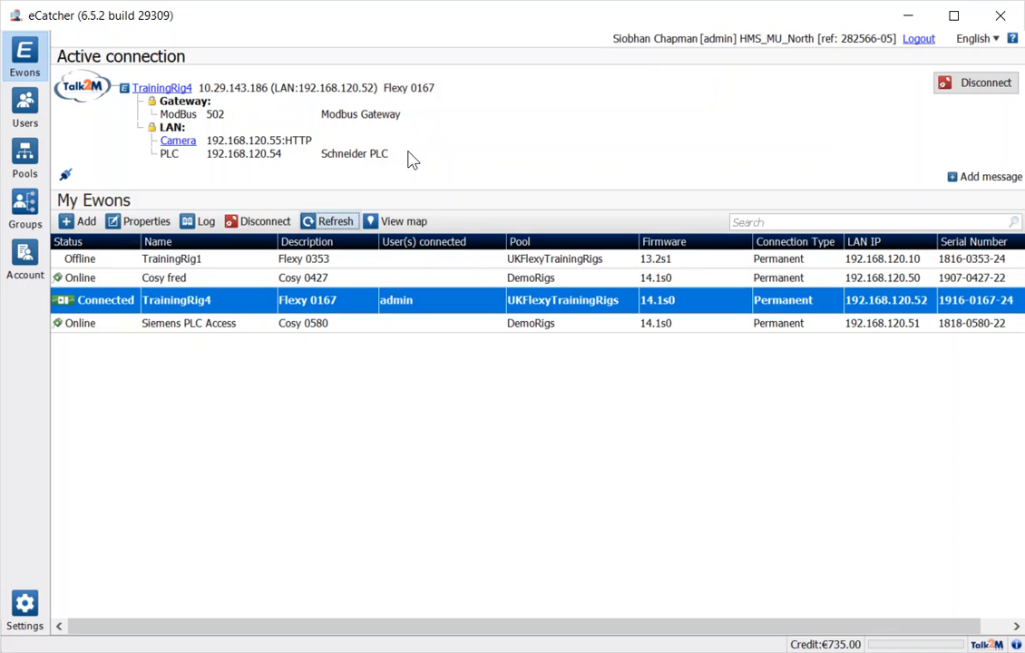
pyautogui.click(982, 86)
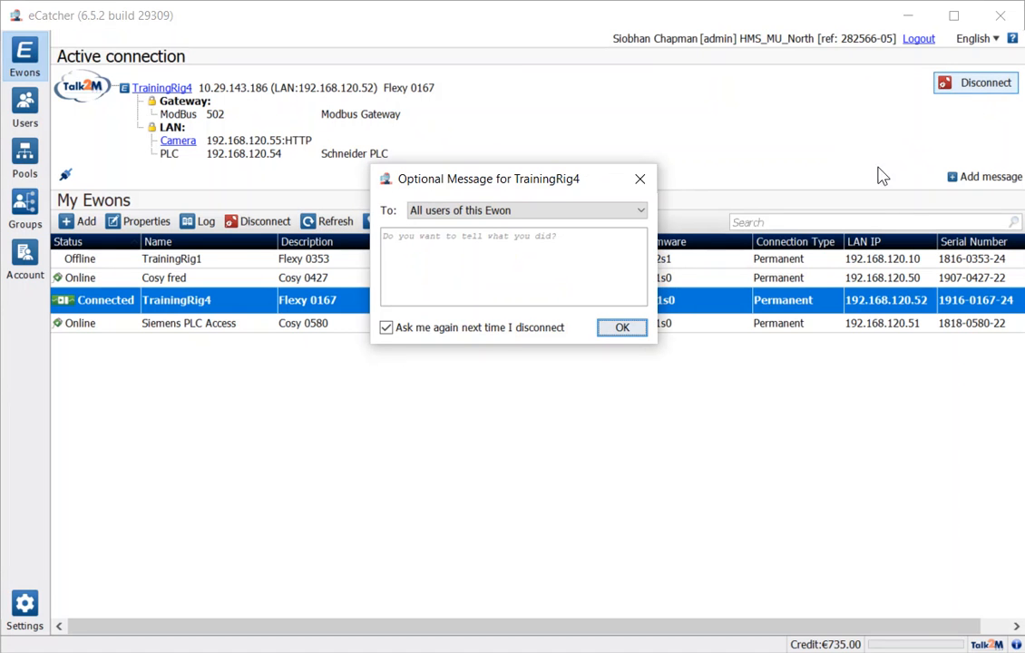
pyautogui.click(633, 330)
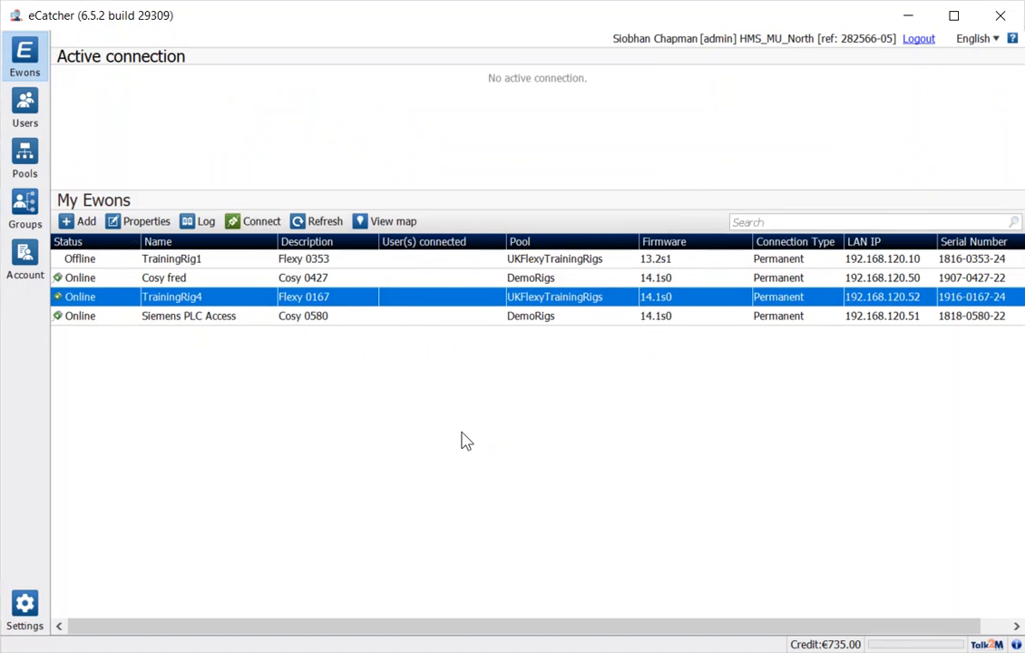